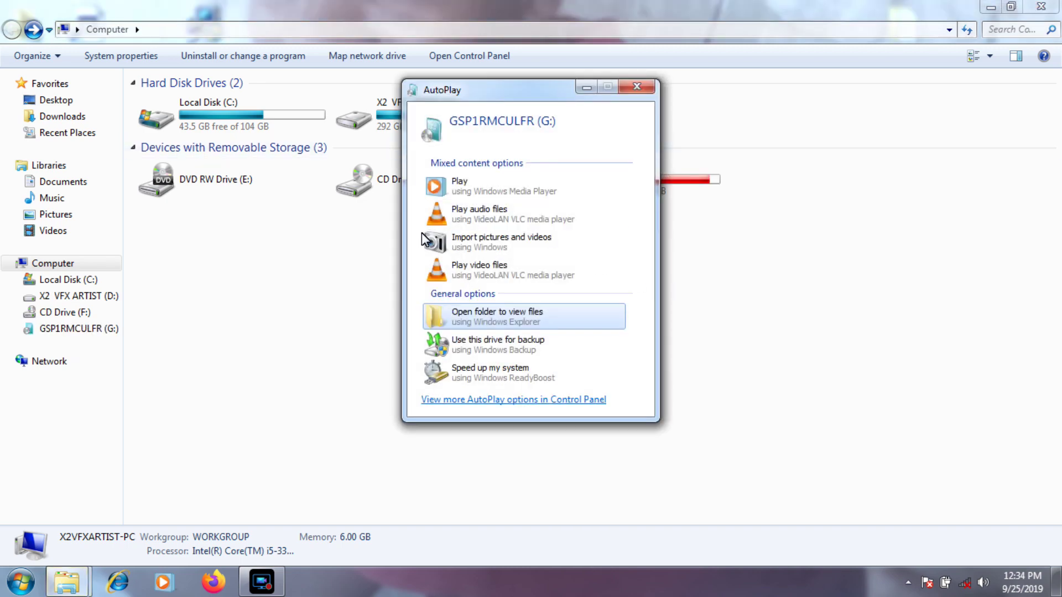
Open Local Disk (C:) and display its folders as extra large icons
double_click(241, 132)
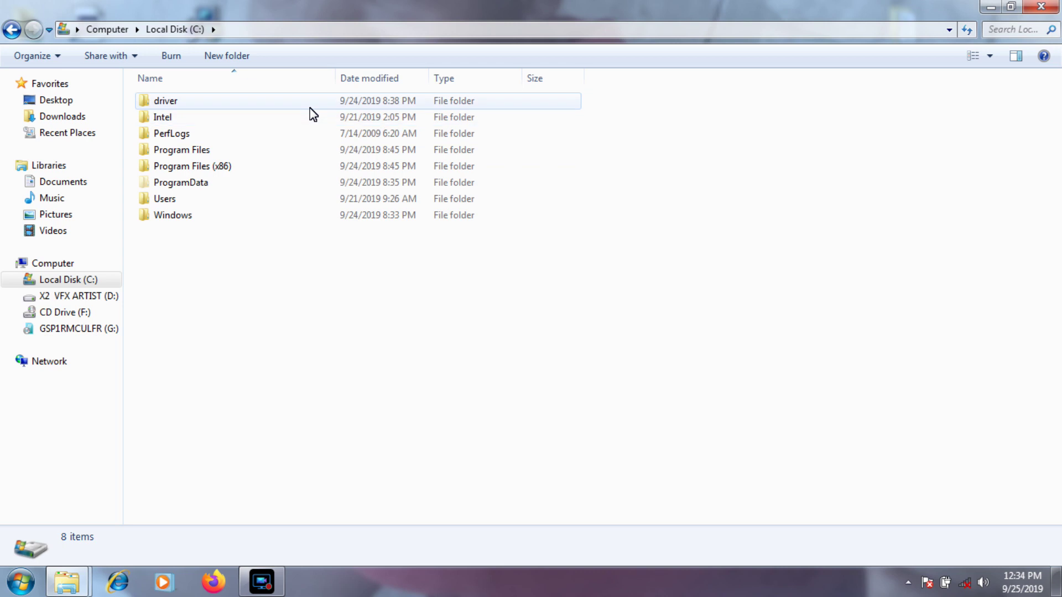
left_click(989, 55)
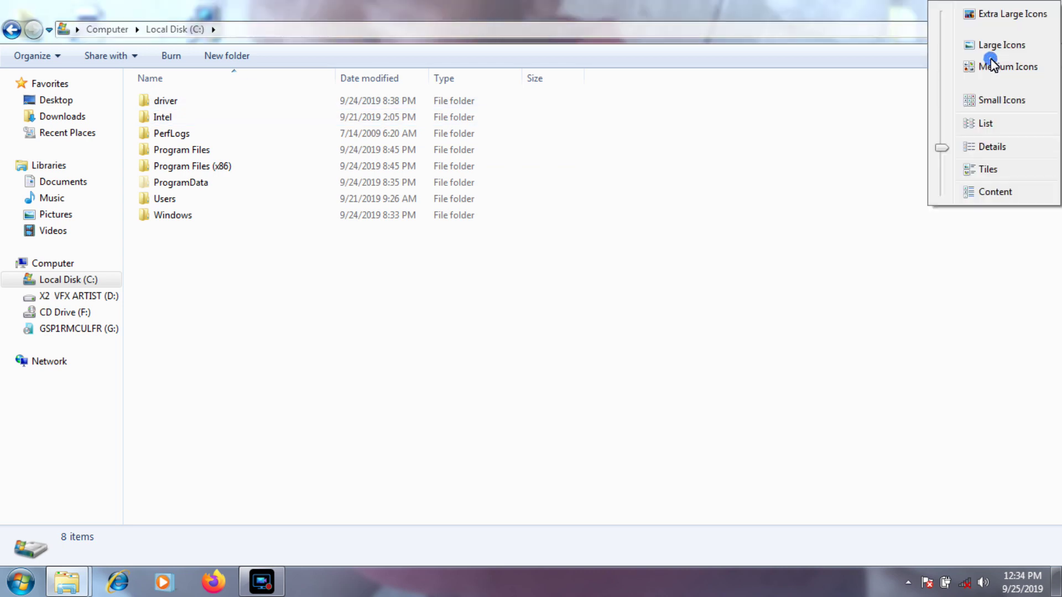
left_click(980, 16)
left_click(422, 227)
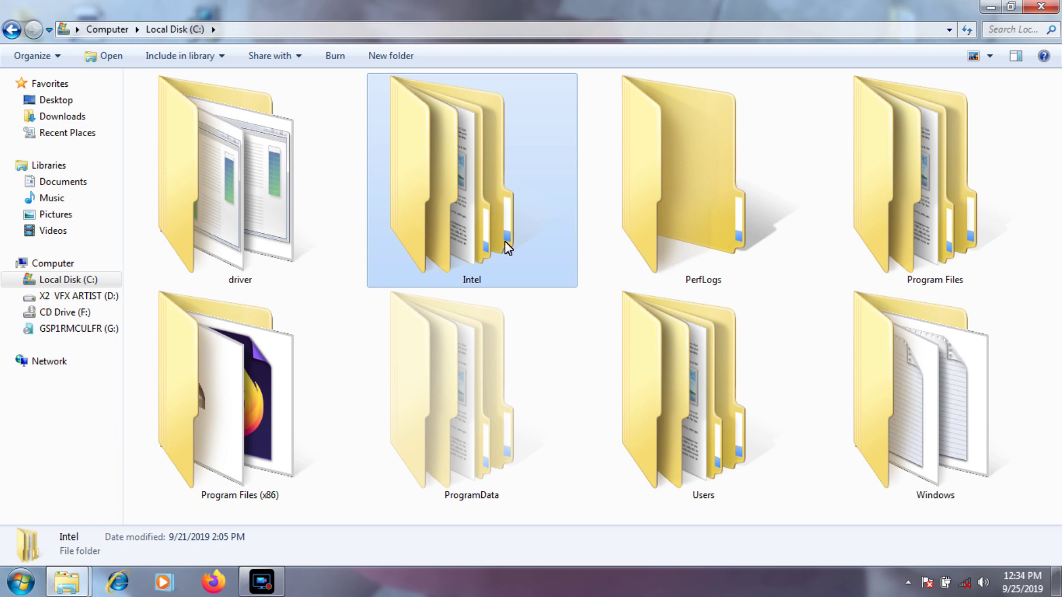
key("Right")
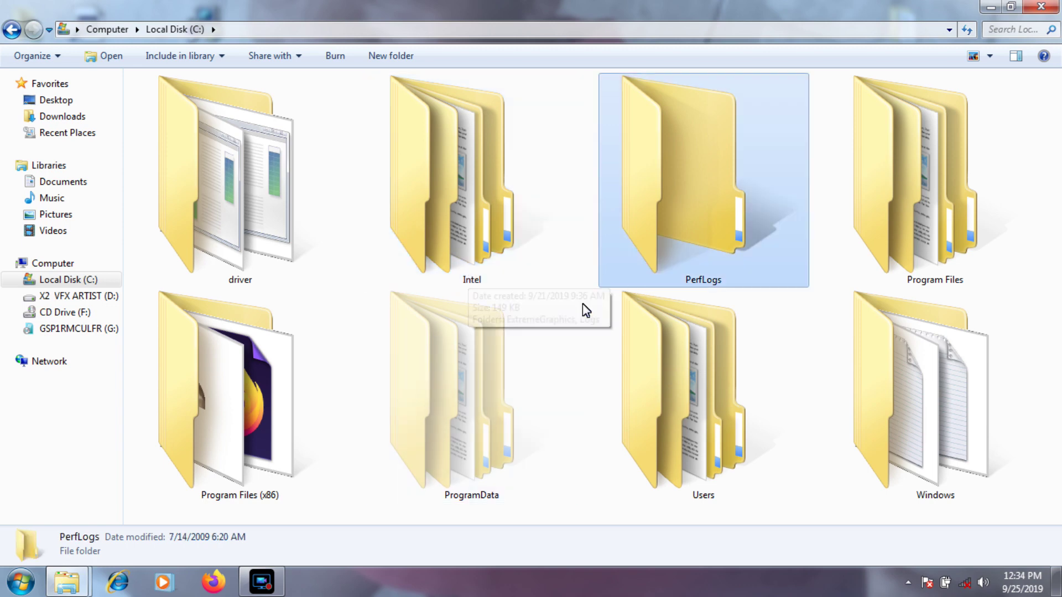
Open the Adobe Premiere Pro CC 2017 folder inside Program Files > Adobe
double_click(914, 229)
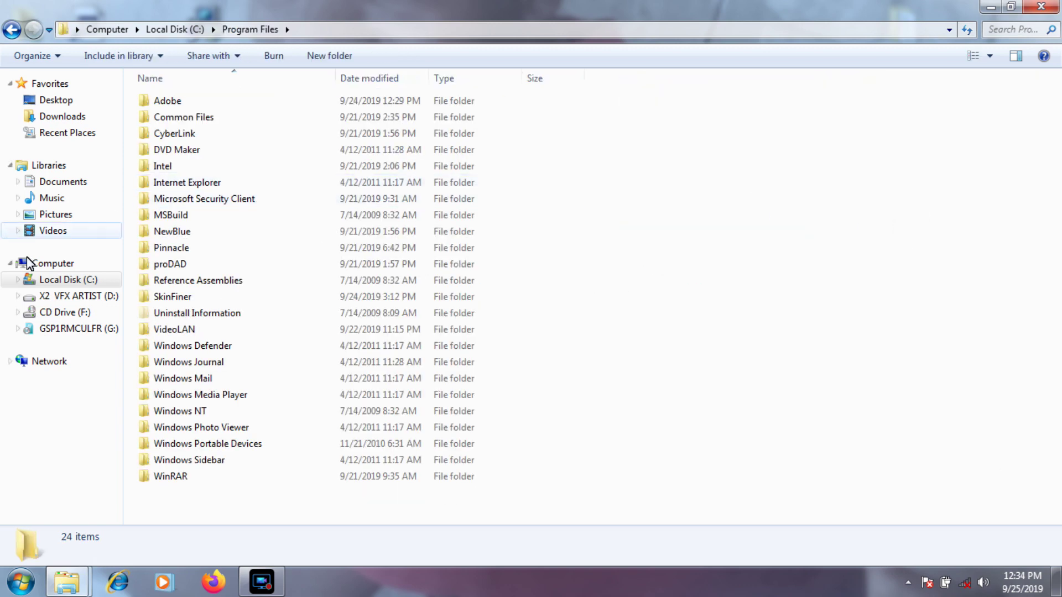
double_click(152, 102)
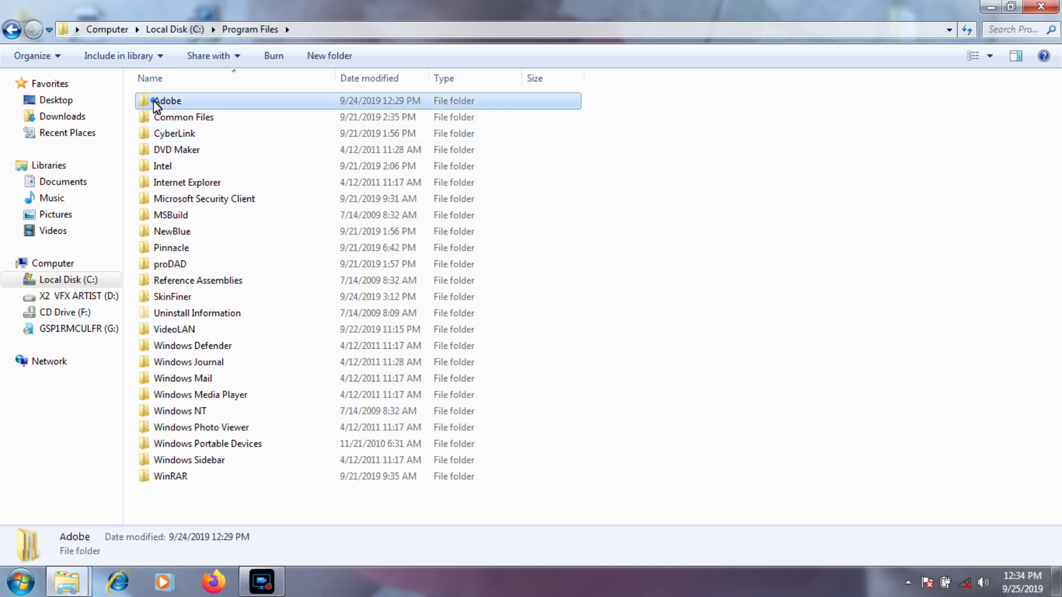
left_click(233, 124)
double_click(233, 125)
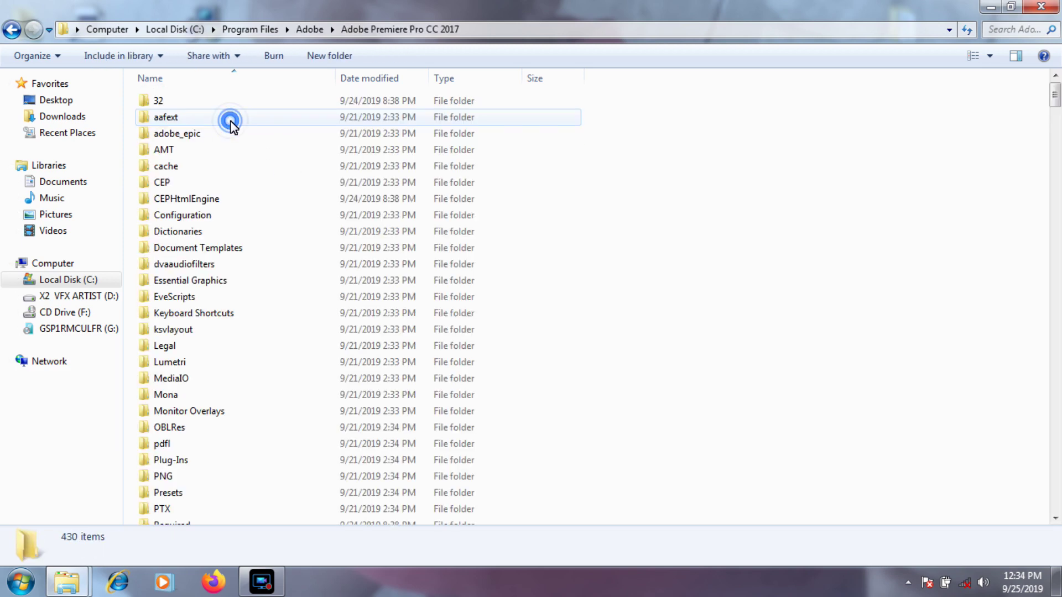
Select the AnywhereEncoder application and display the folder's contents as extra large icons
left_click_drag(1055, 102, 894, 234)
left_click_drag(1056, 101, 1053, 134)
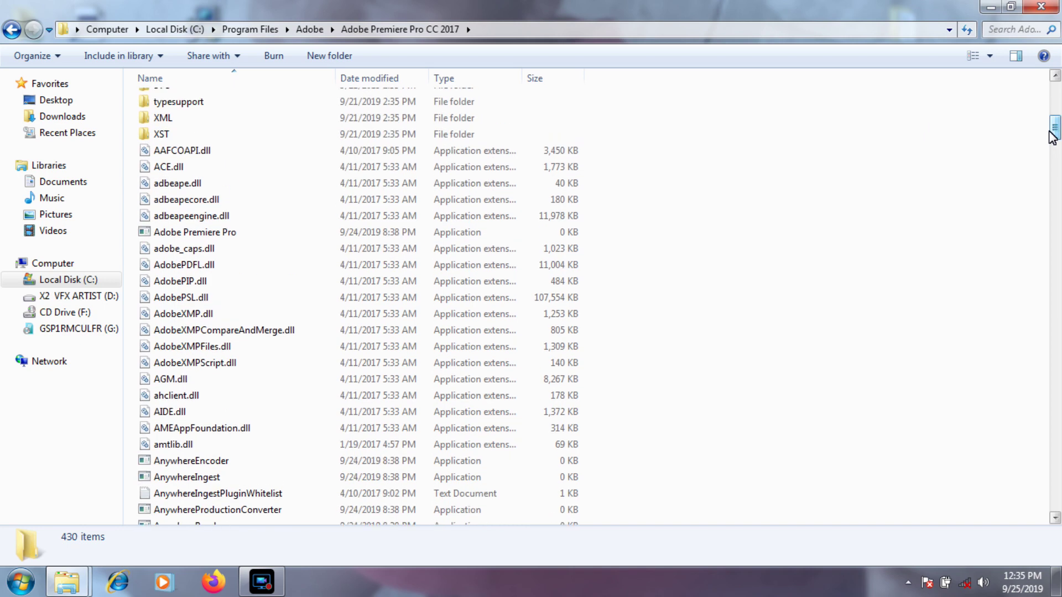
left_click(409, 461)
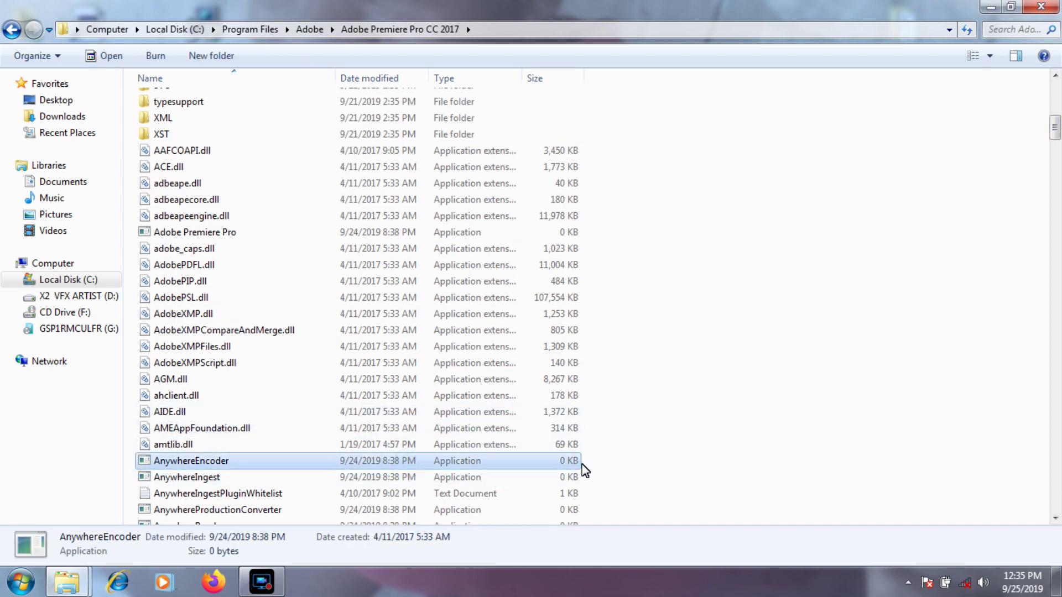
left_click(989, 55)
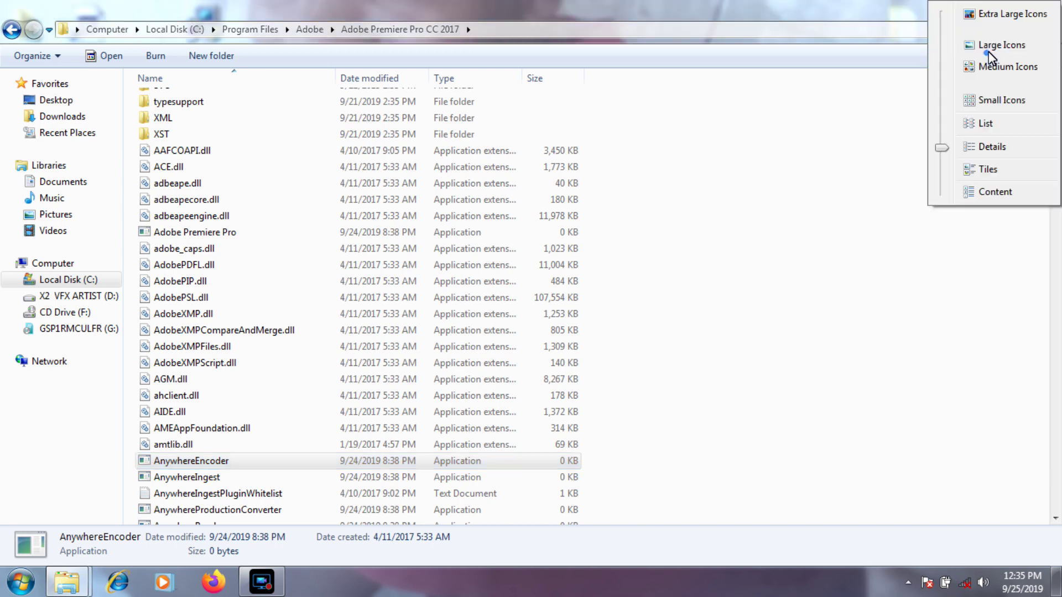
left_click(995, 14)
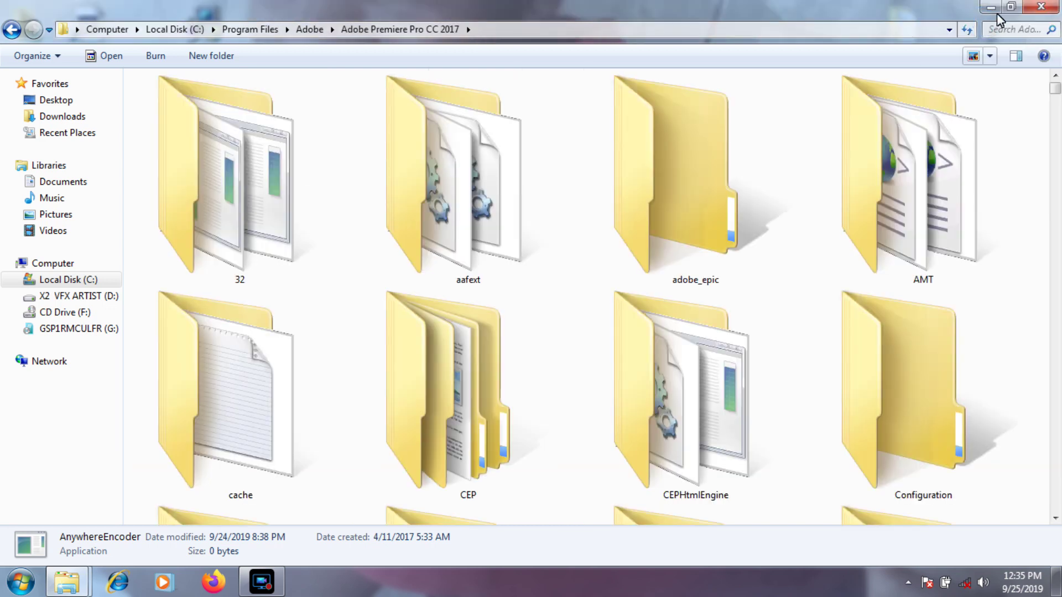
Search the Adobe Premiere Pro CC 2017 folder for exe and look through the applications found
left_click(995, 30)
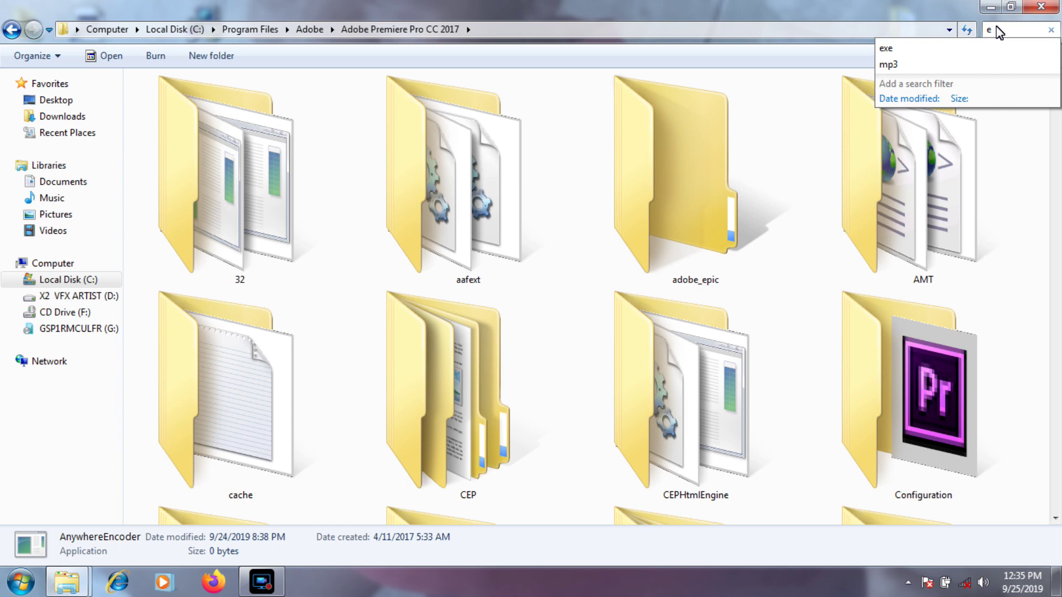
type("exe")
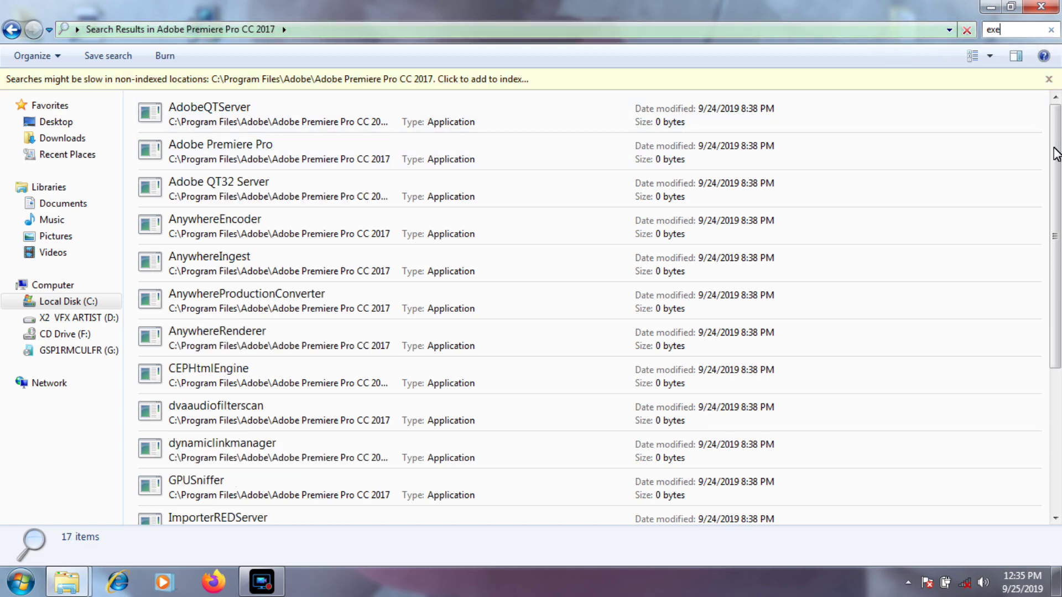
scroll(1056, 277, "down", 3)
left_click_drag(1061, 315, 1058, 213)
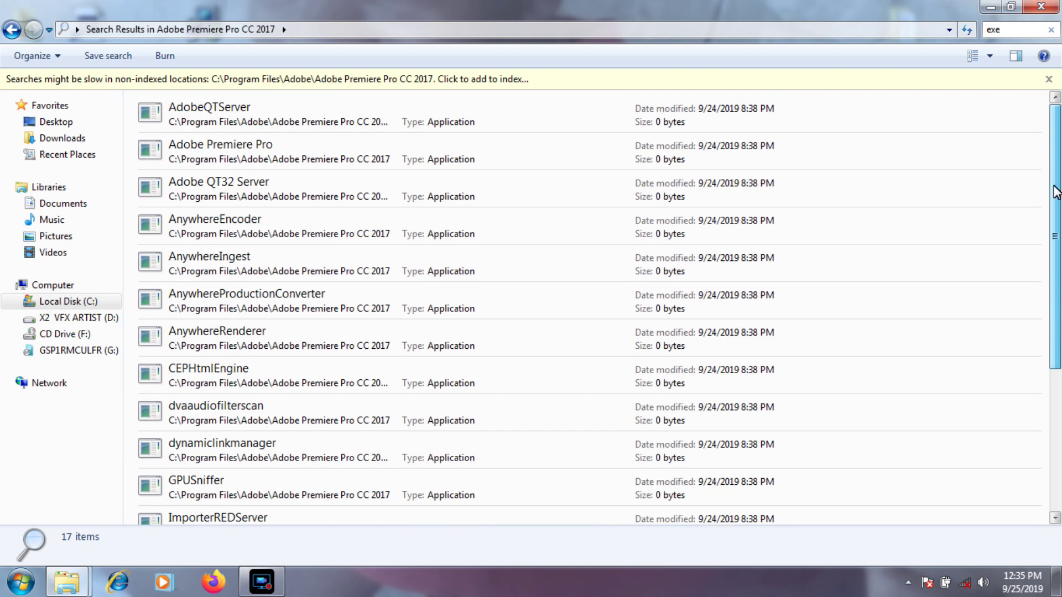
Try to launch the Adobe Premiere Pro application from the search results
left_click(304, 129)
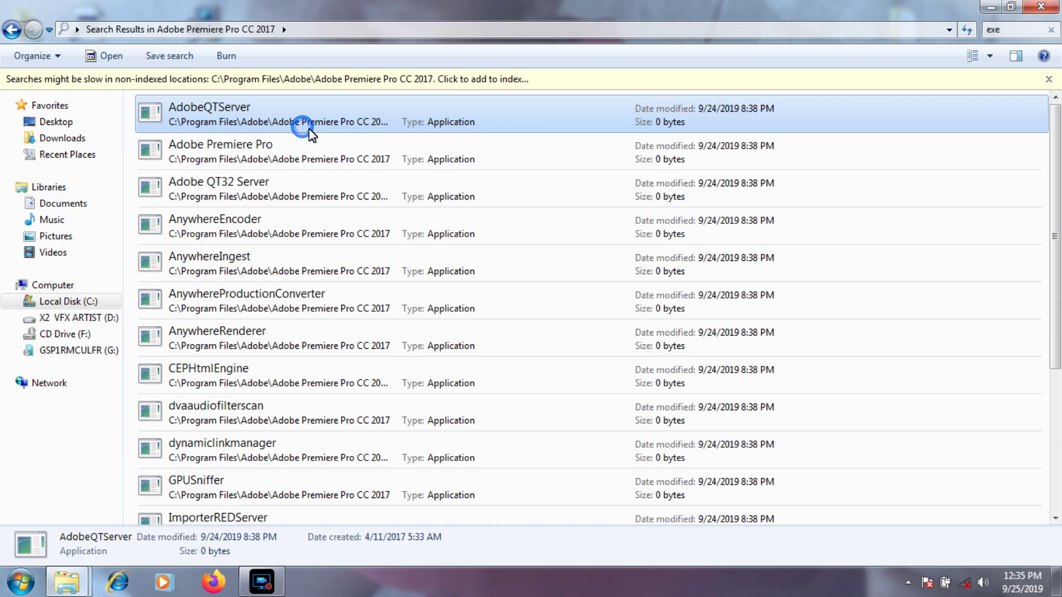
left_click(331, 147)
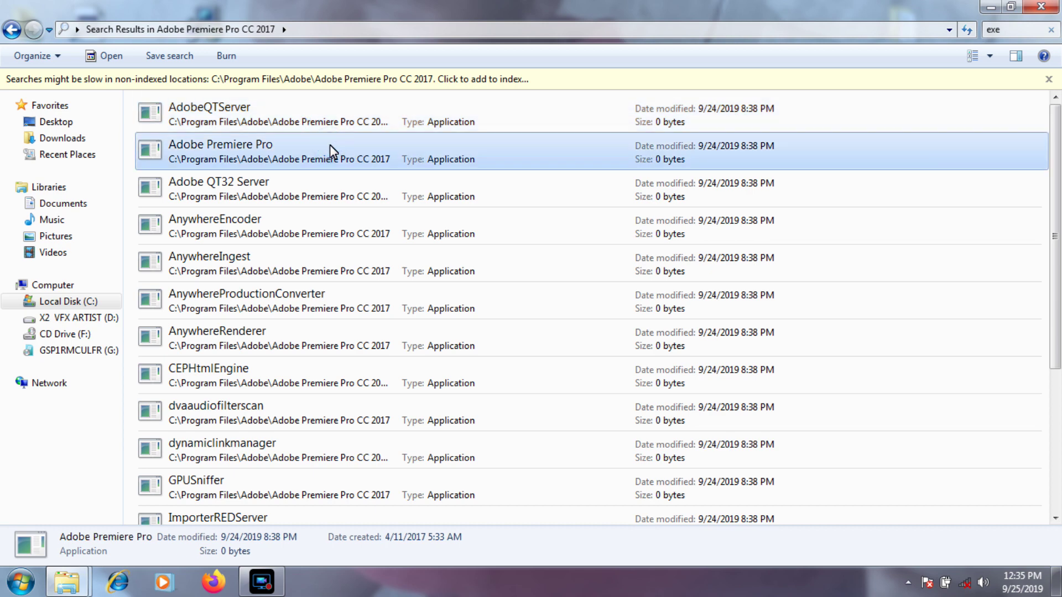
double_click(330, 144)
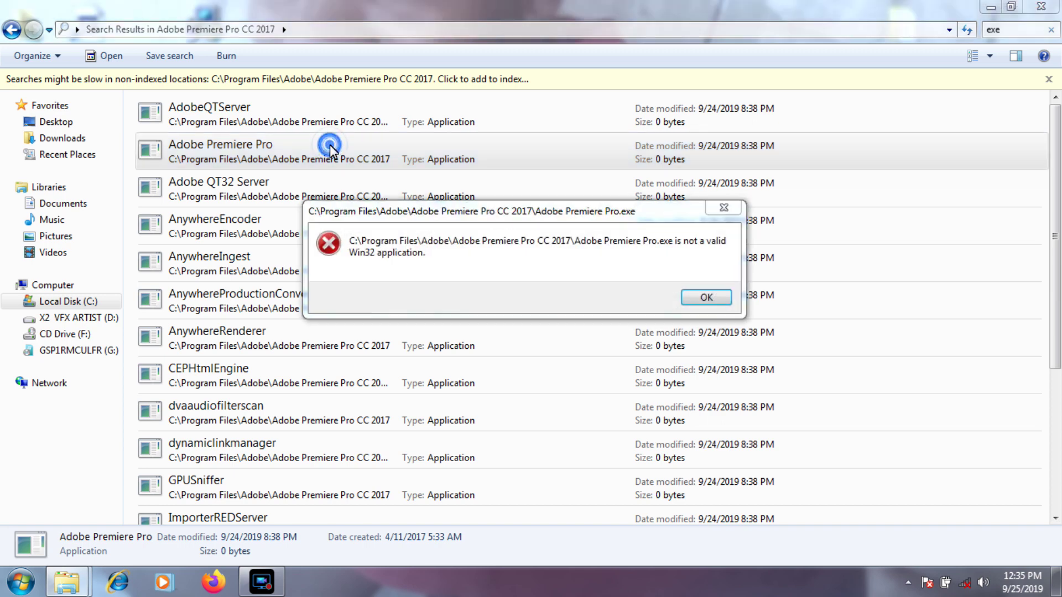
left_click(704, 297)
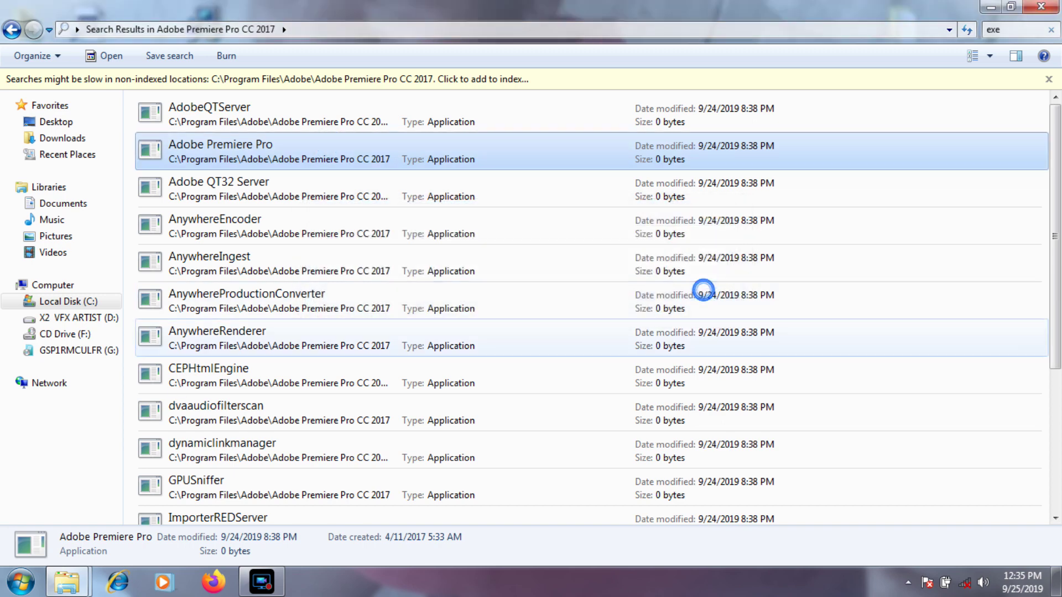
Try to launch Adobe Premiere Pro CC 2017 from its system program shortcut
left_click(21, 582)
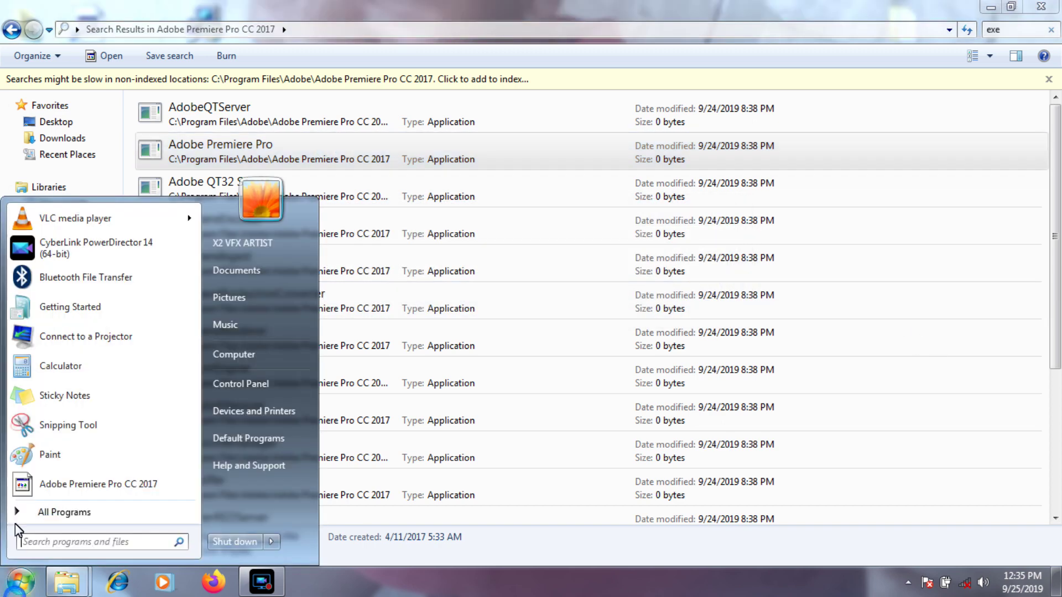
left_click(108, 484)
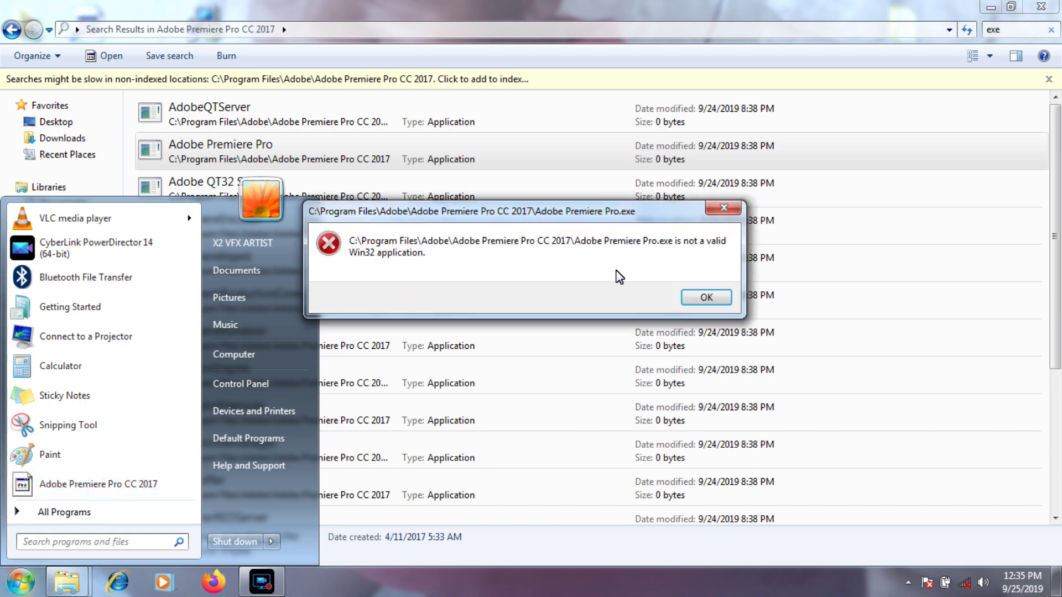
left_click(708, 297)
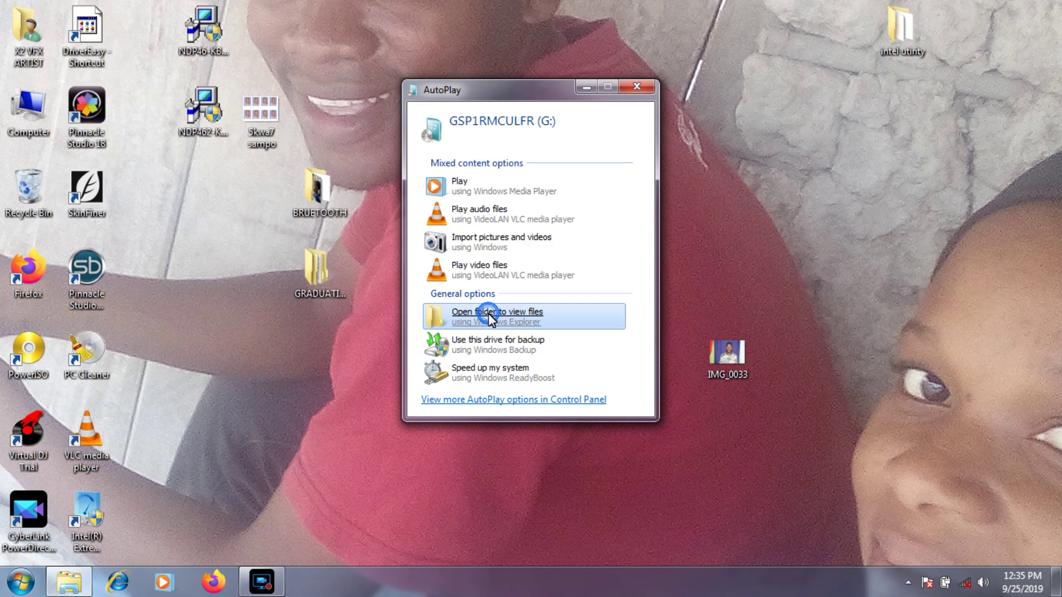
Open the GSP1RMCULFR (G:) drive's files and go into the activetor folder
left_click(487, 311)
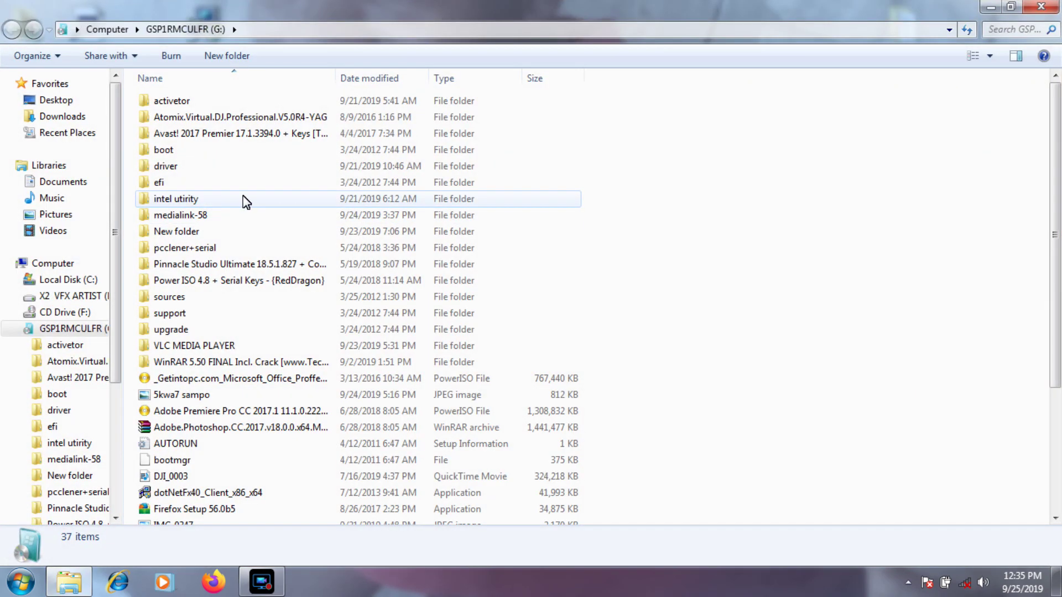
left_click_drag(245, 26, 426, 109)
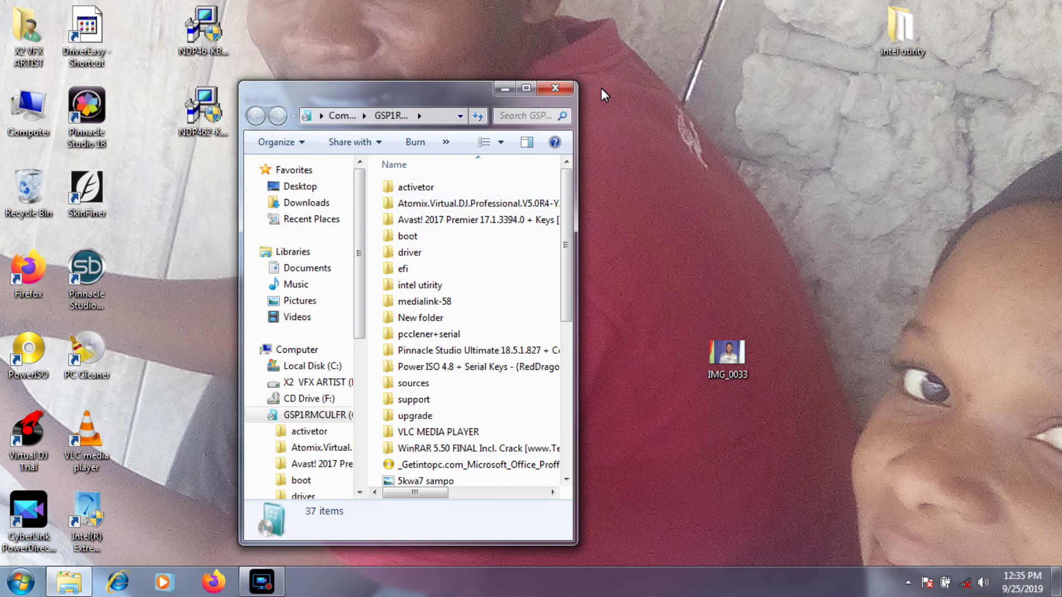
left_click(526, 89)
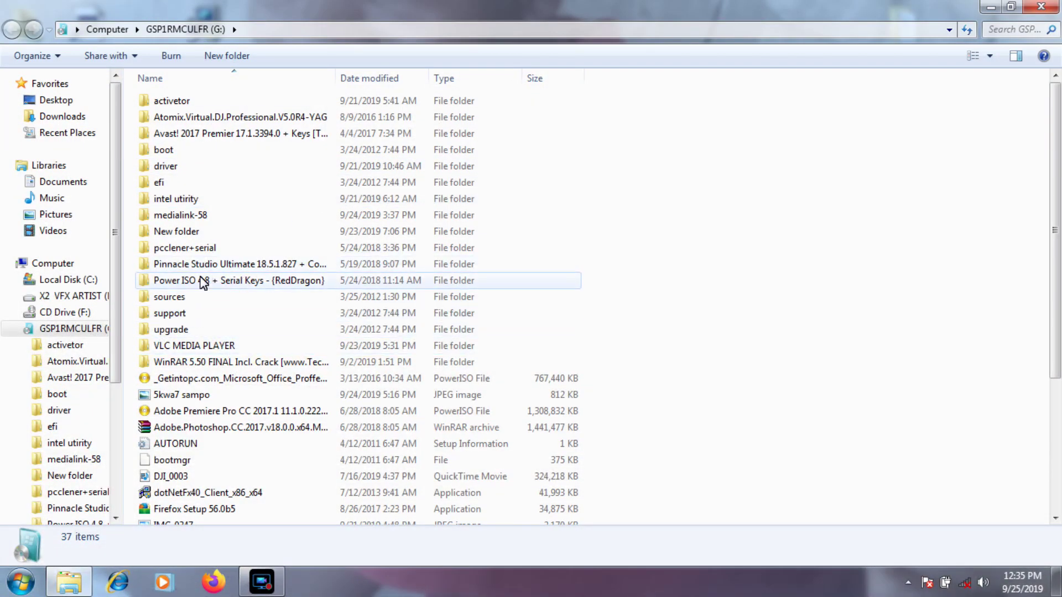
double_click(153, 214)
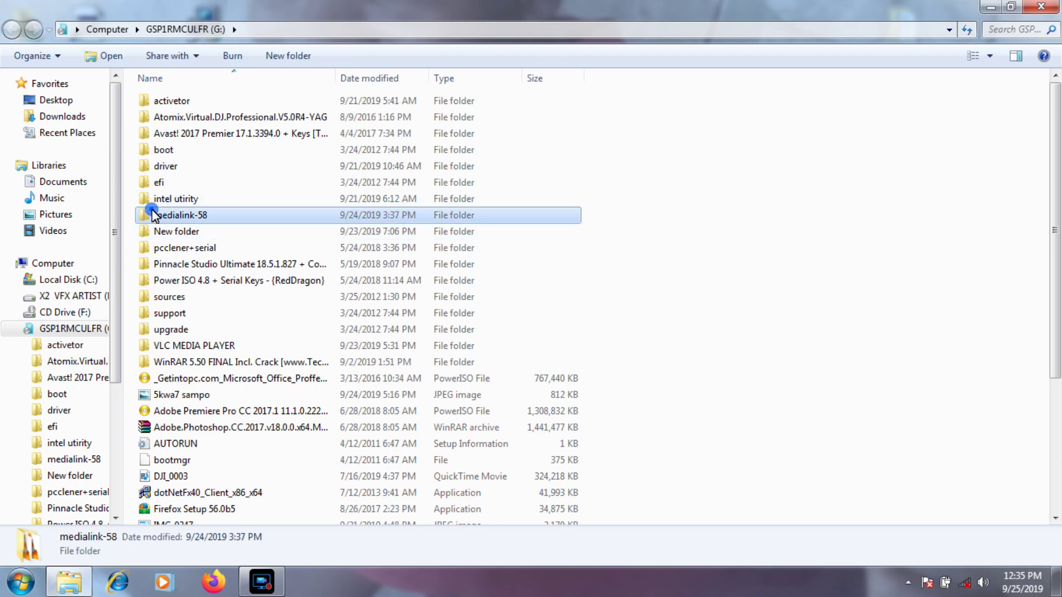
left_click(12, 30)
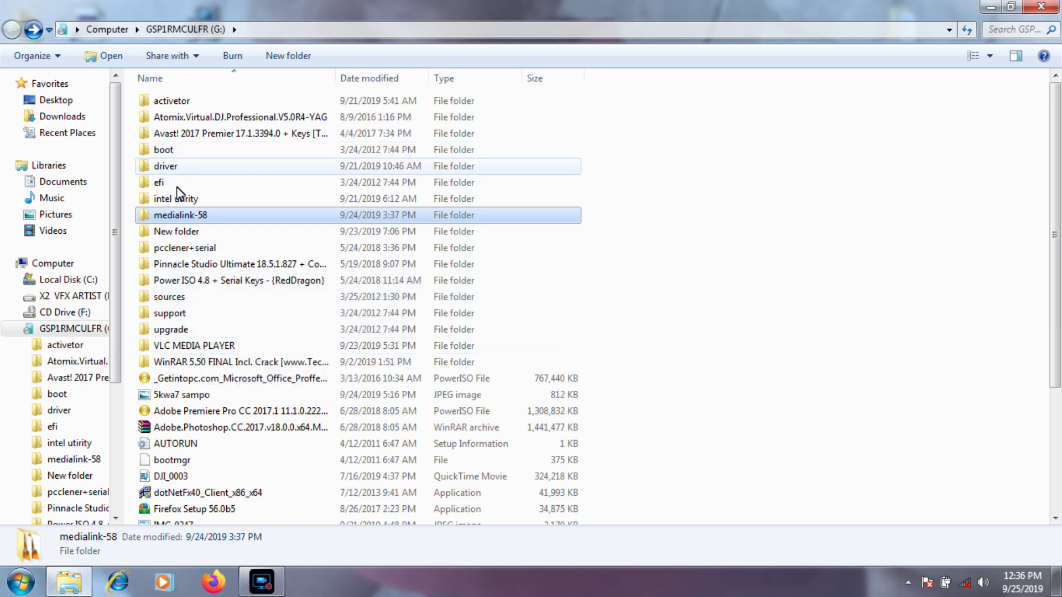
double_click(158, 100)
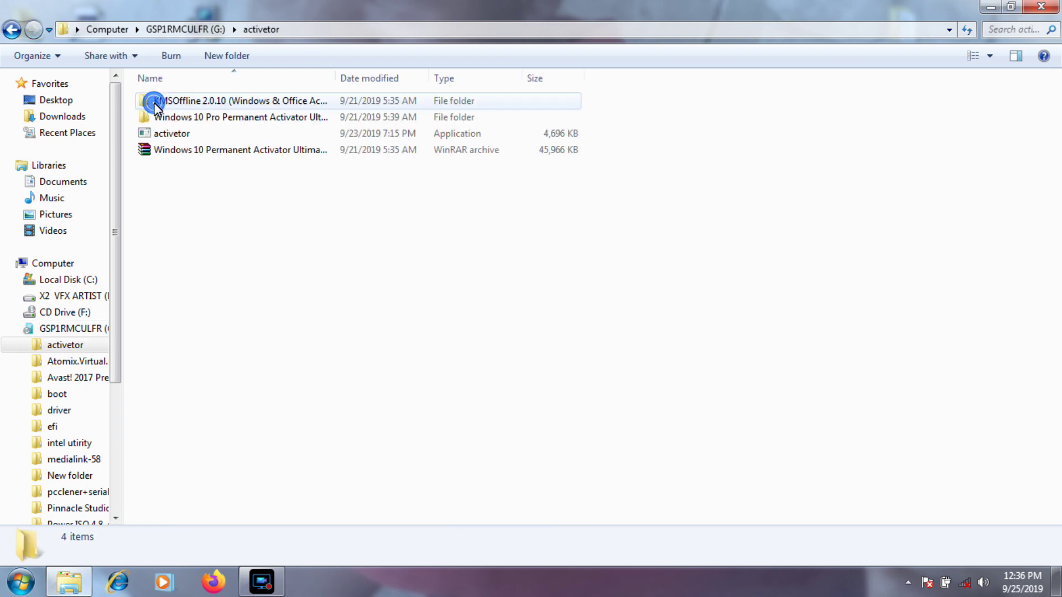
Examine the activetor folder's items: the KMSOffline 2.0.10 folder, the Windows 10 Pro Permanent Activator folder and the activetor application
double_click(355, 8)
left_click(488, 148)
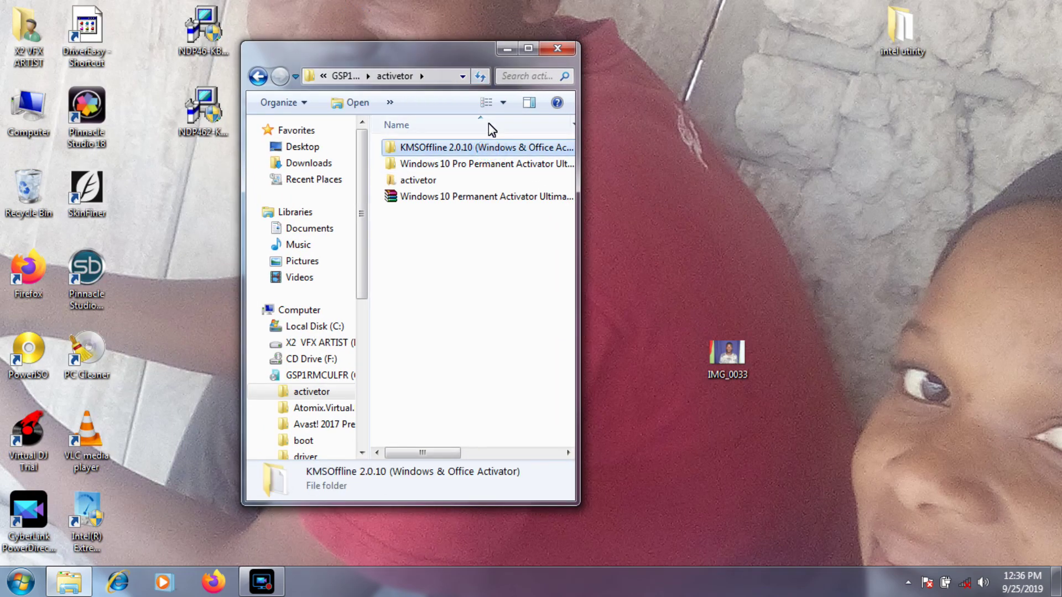
left_click(378, 152)
left_click(391, 165)
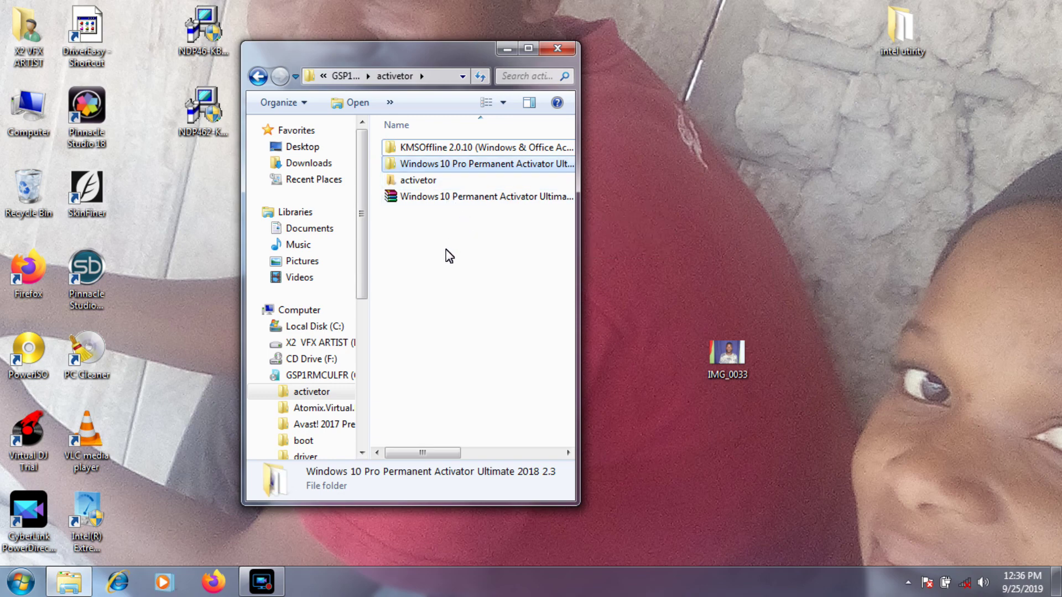
left_click(406, 181)
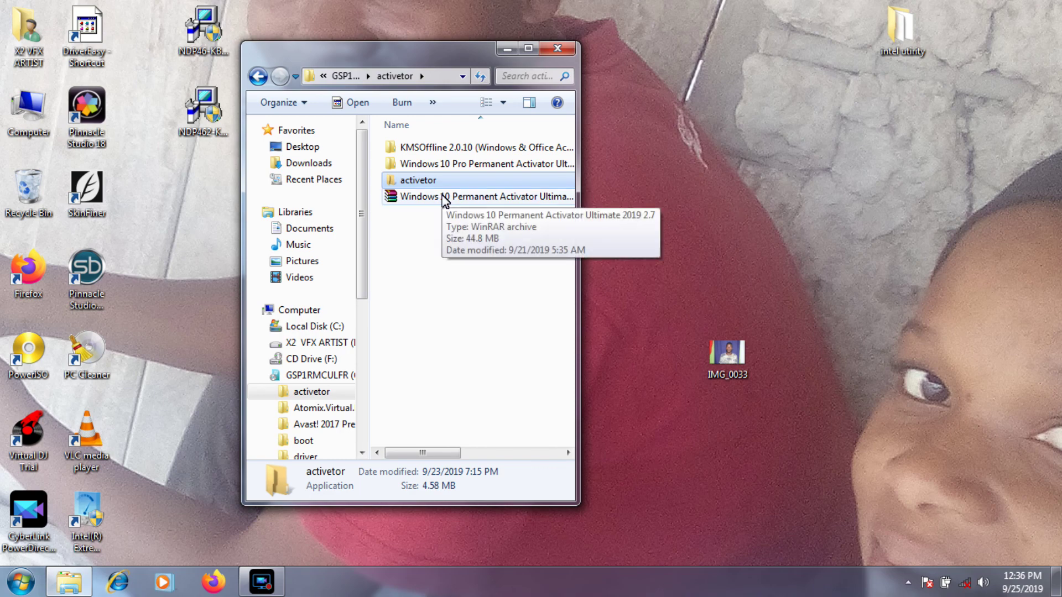
left_click(528, 50)
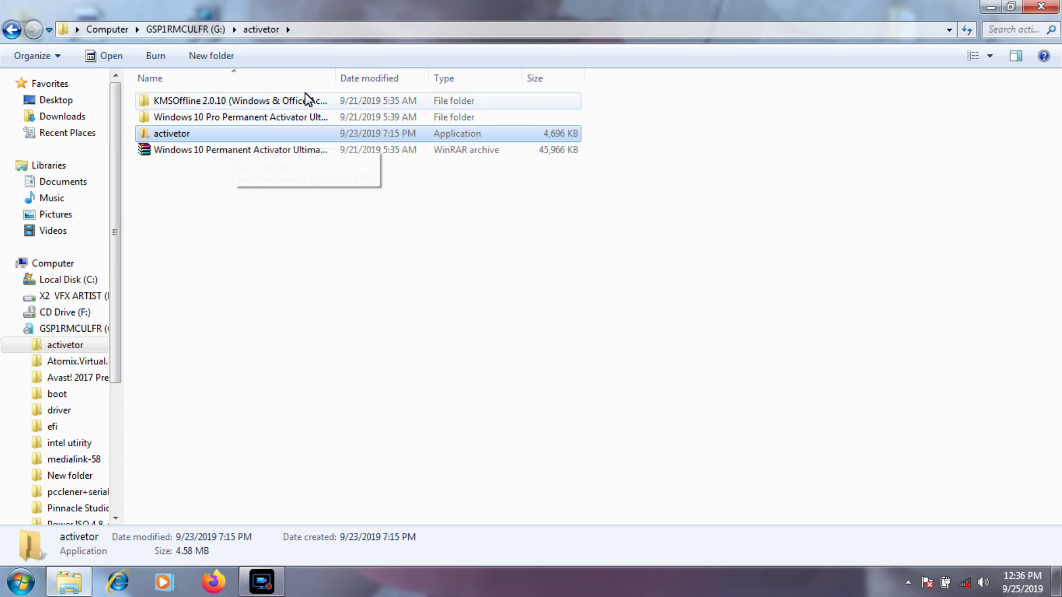
double_click(270, 135)
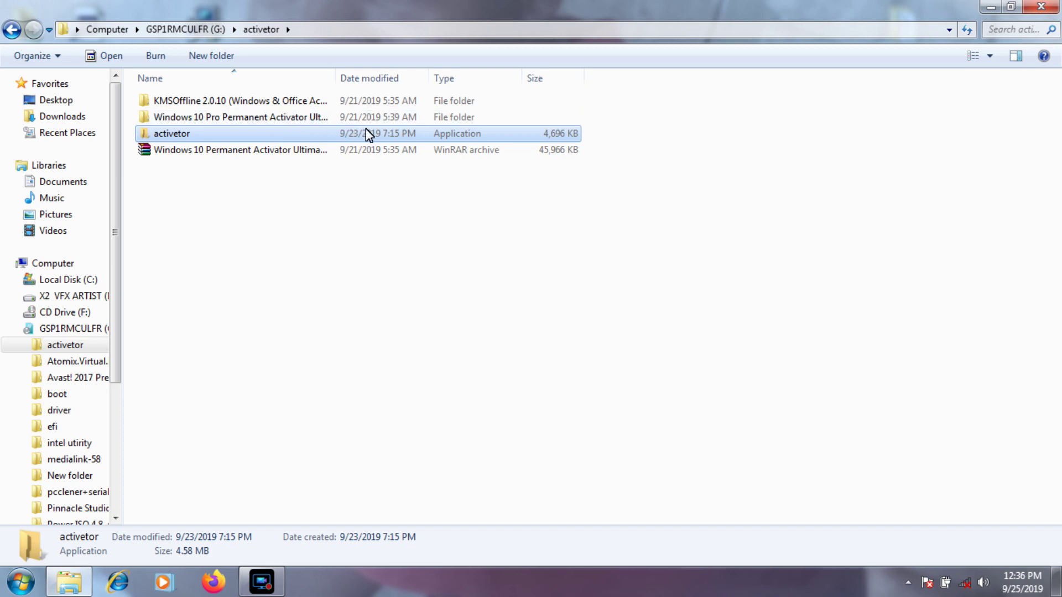
left_click_drag(325, 19, 359, 41)
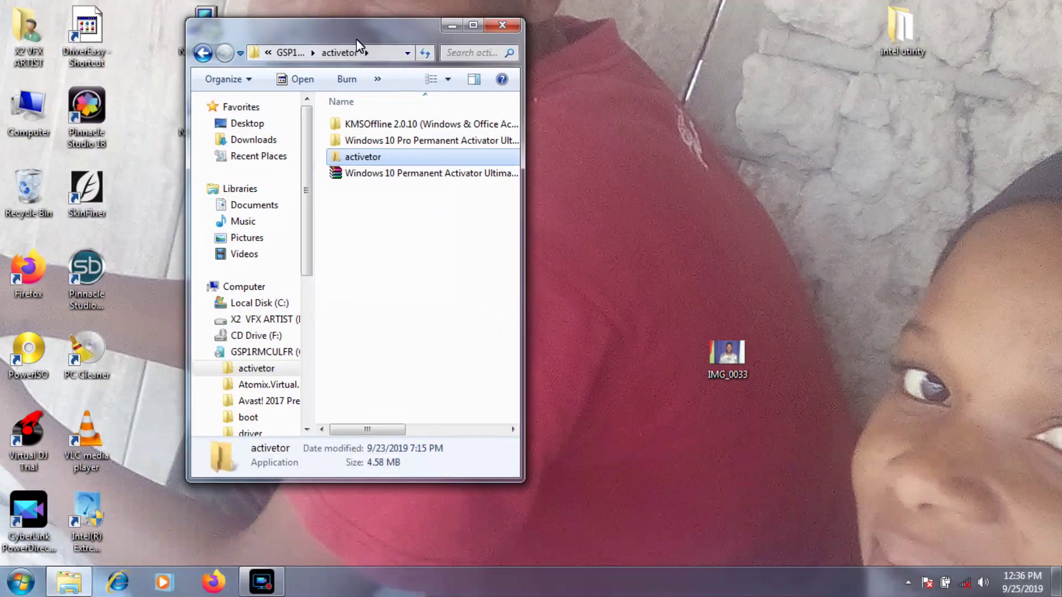
Check in the folder view options that hidden files, folders and drives are set to be shown
left_click(466, 25)
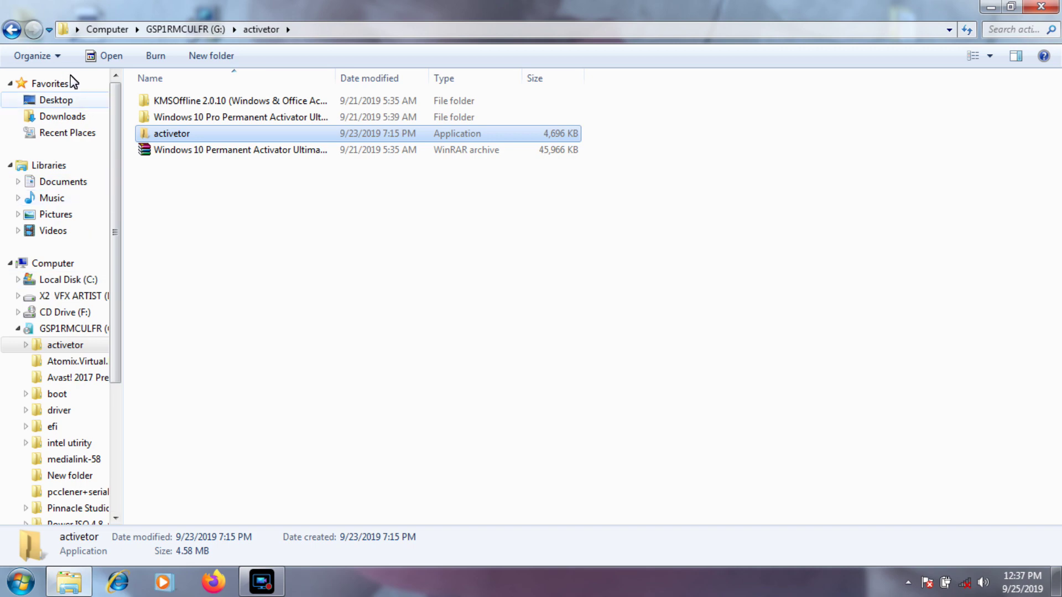
left_click(54, 56)
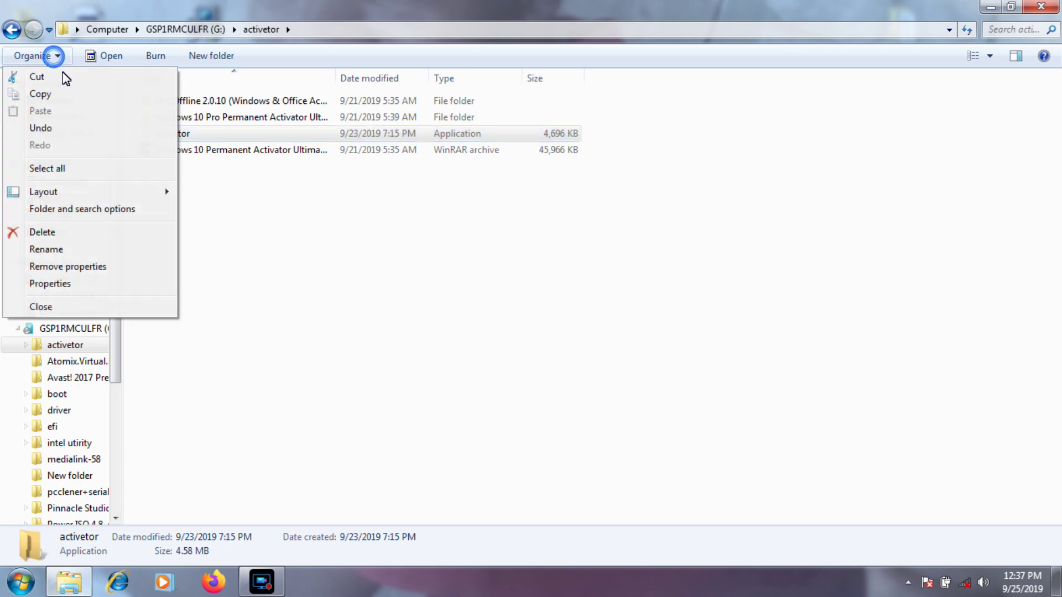
left_click(81, 209)
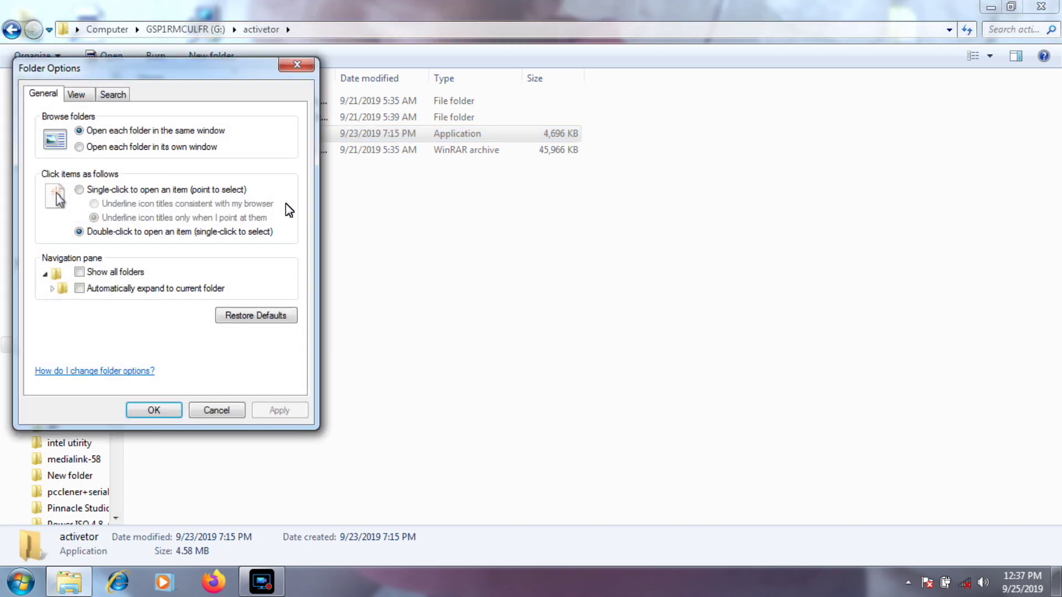
left_click(77, 95)
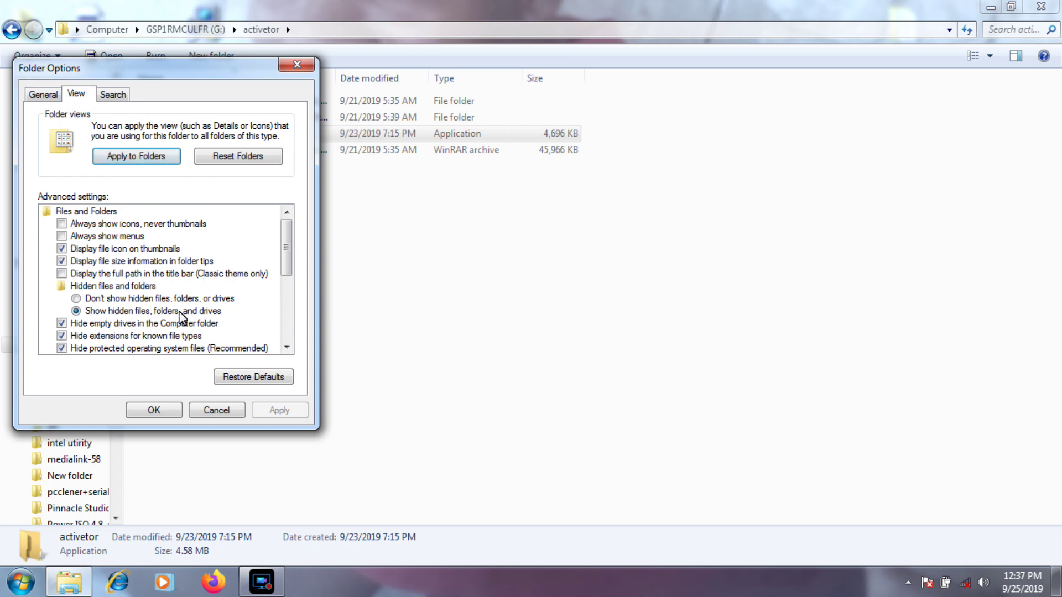
left_click(158, 412)
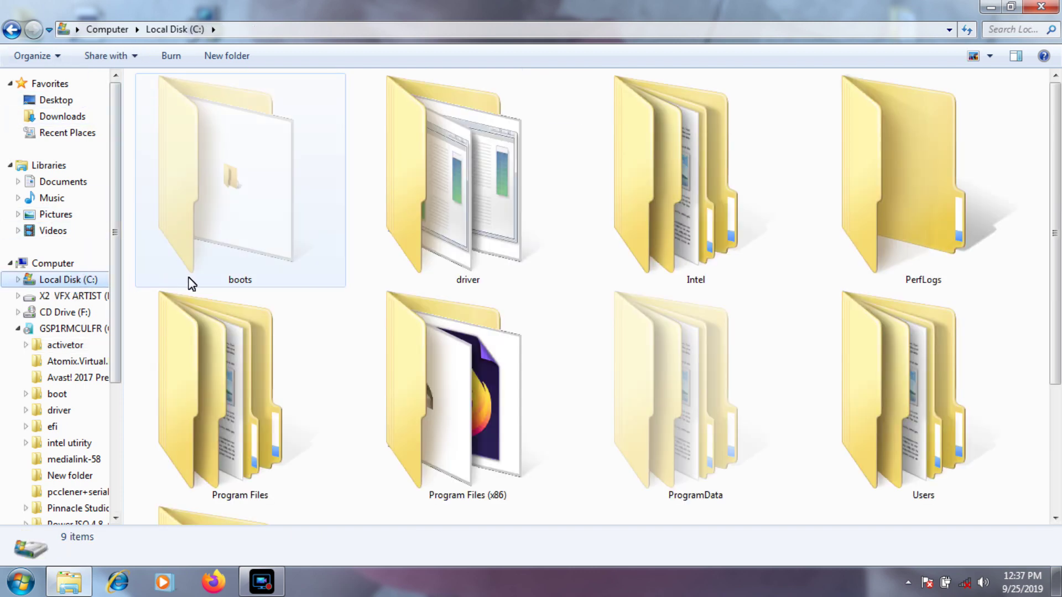
Open the hidden boots folder on Local Disk (C:) and select the syswin application
left_click(219, 266)
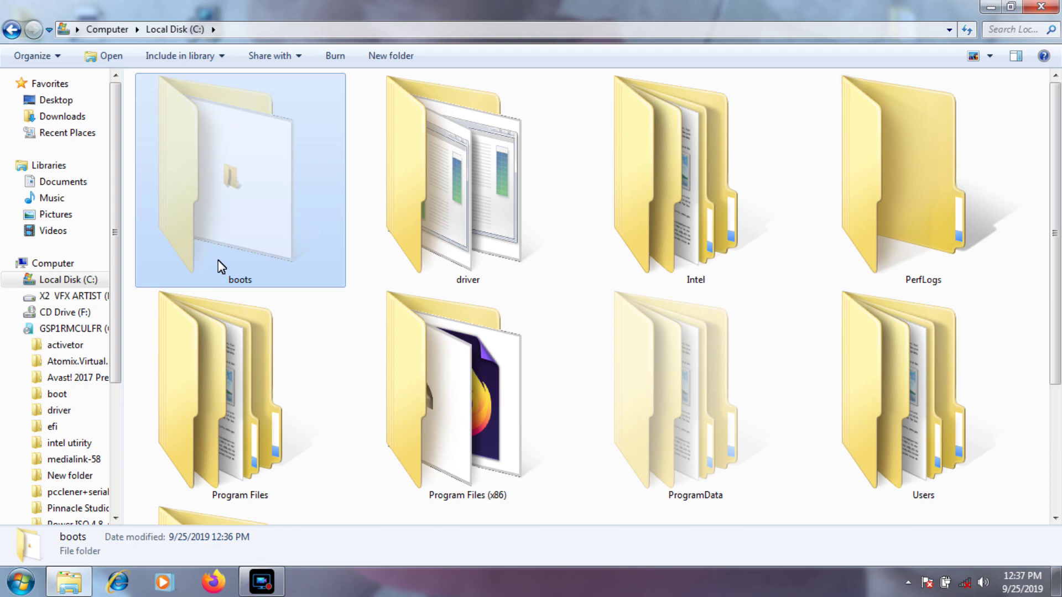
double_click(219, 266)
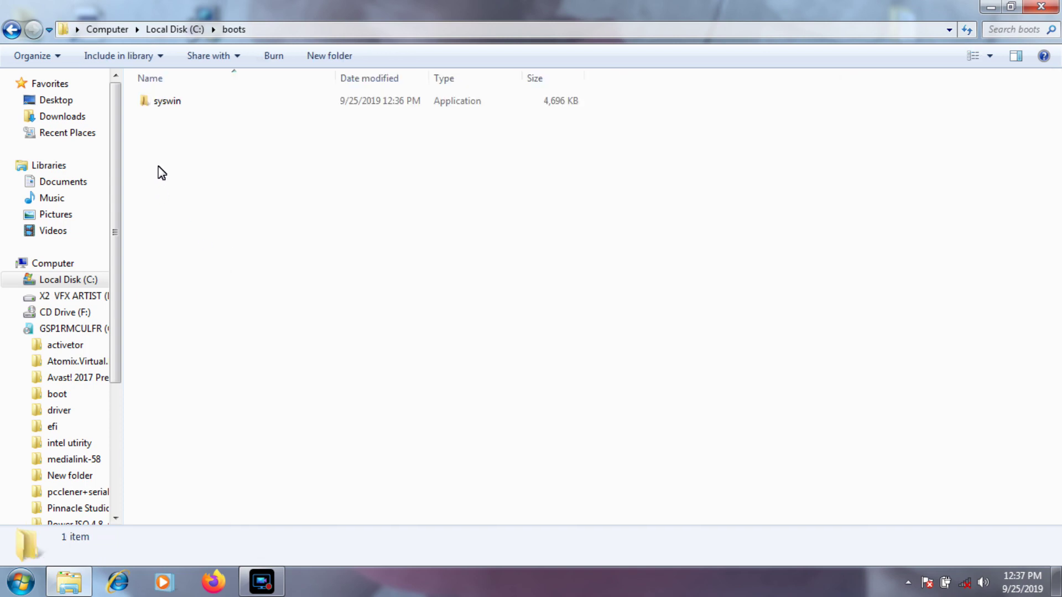
left_click(159, 103)
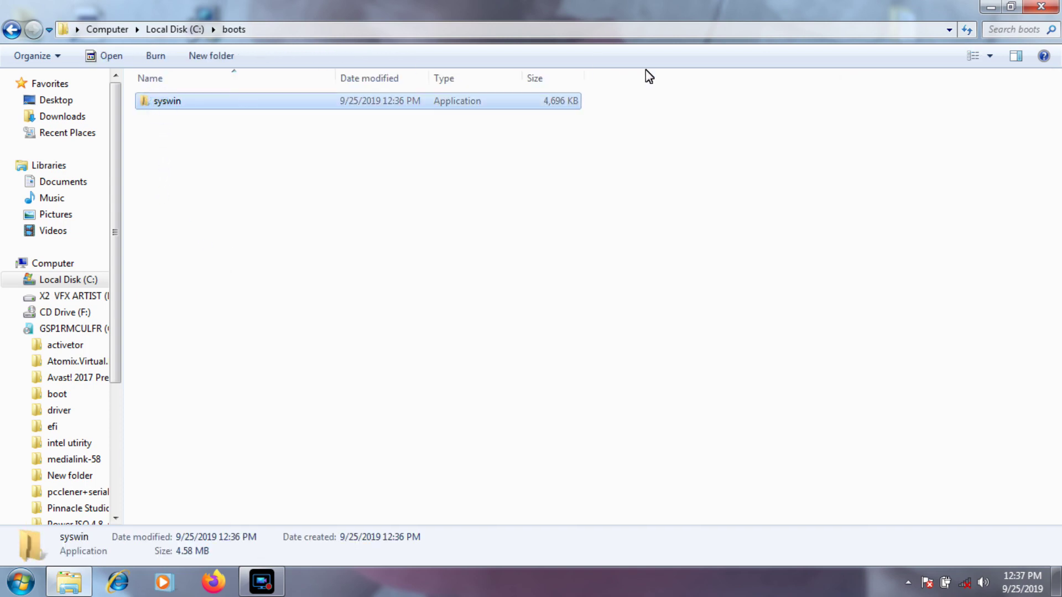
Display the boots folder's contents as extra large icons and return to Local Disk (C:)
left_click(990, 56)
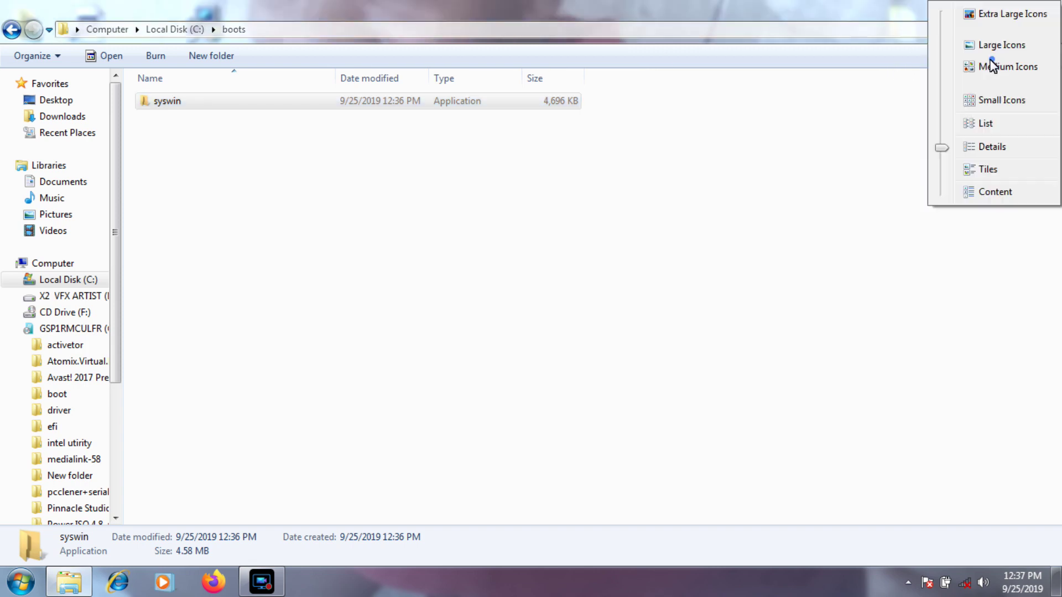
left_click(972, 13)
left_click(244, 220)
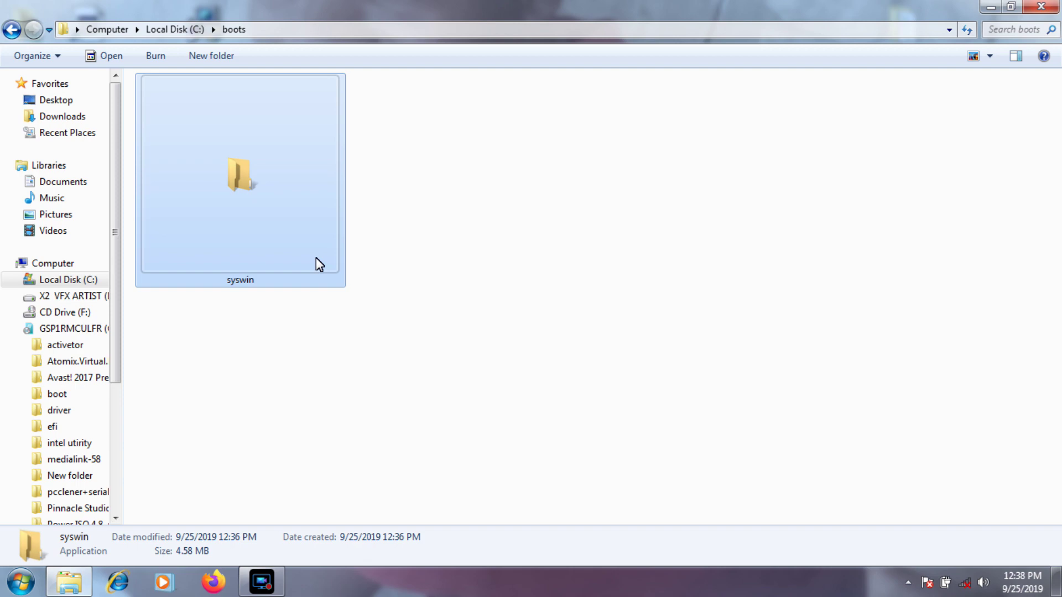
left_click_drag(552, 6, 583, 92)
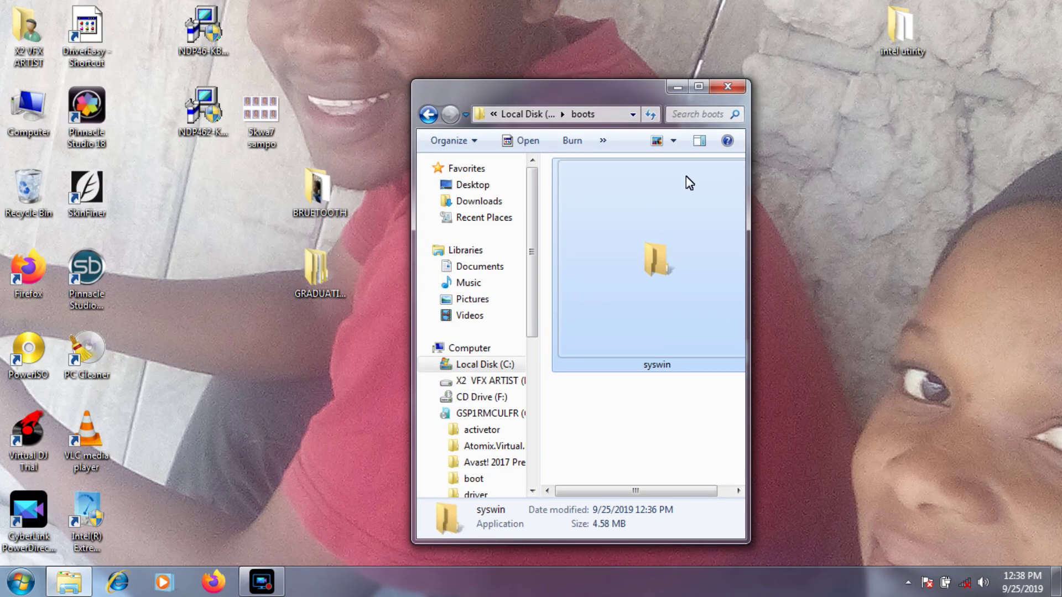
left_click(699, 87)
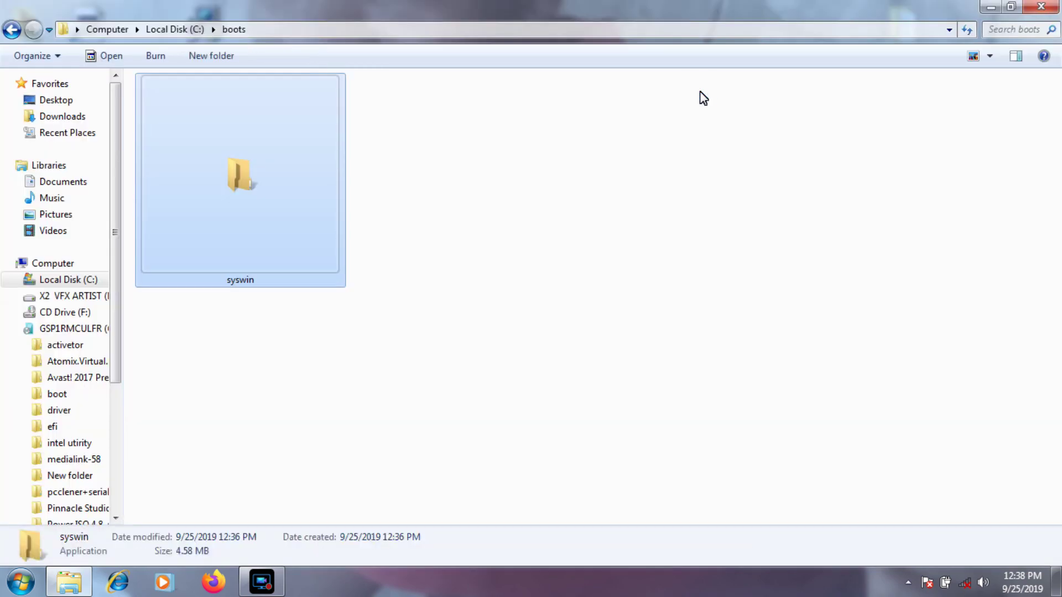
left_click(11, 28)
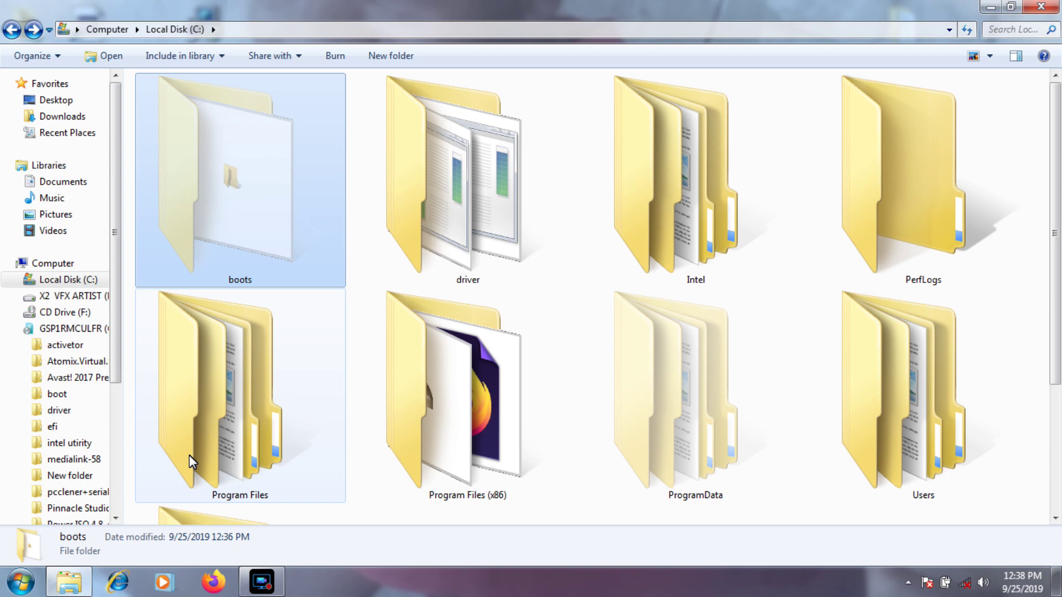
mouse_move(189, 456)
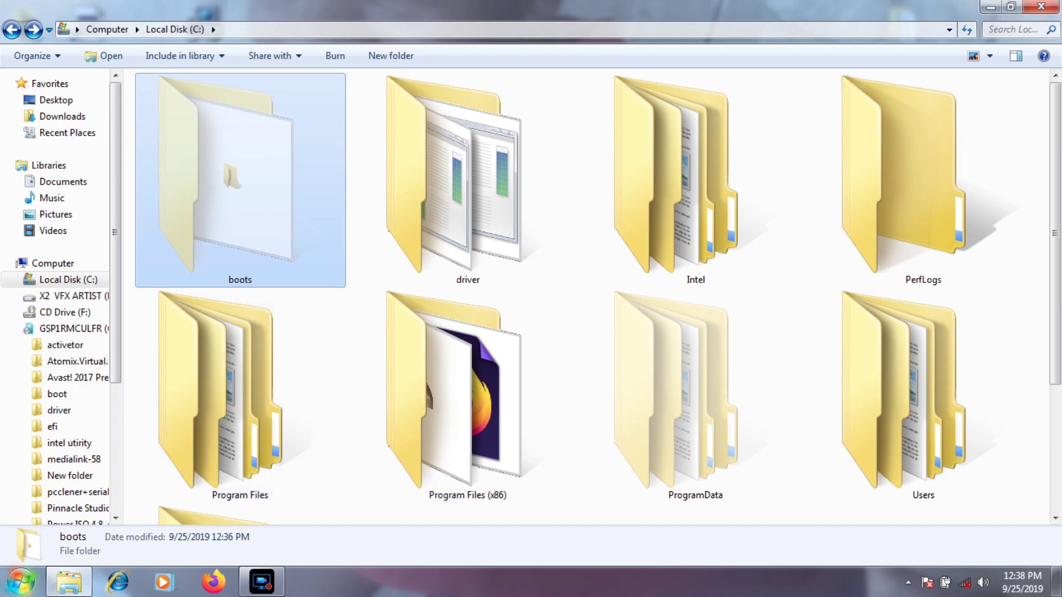
left_click(21, 582)
left_click(403, 578)
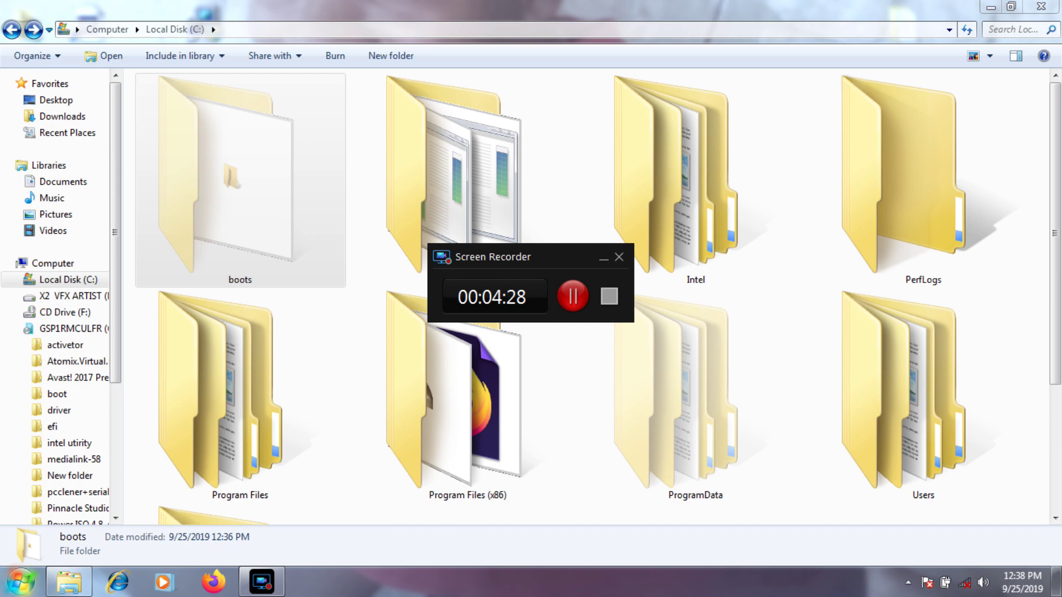
left_click(282, 4)
left_click(603, 257)
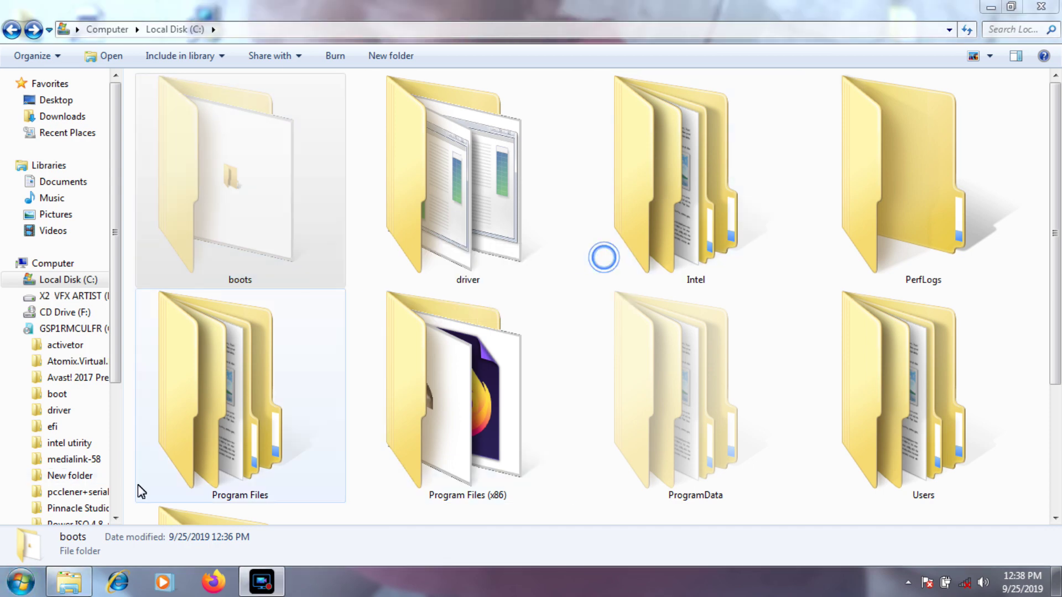
left_click(27, 580)
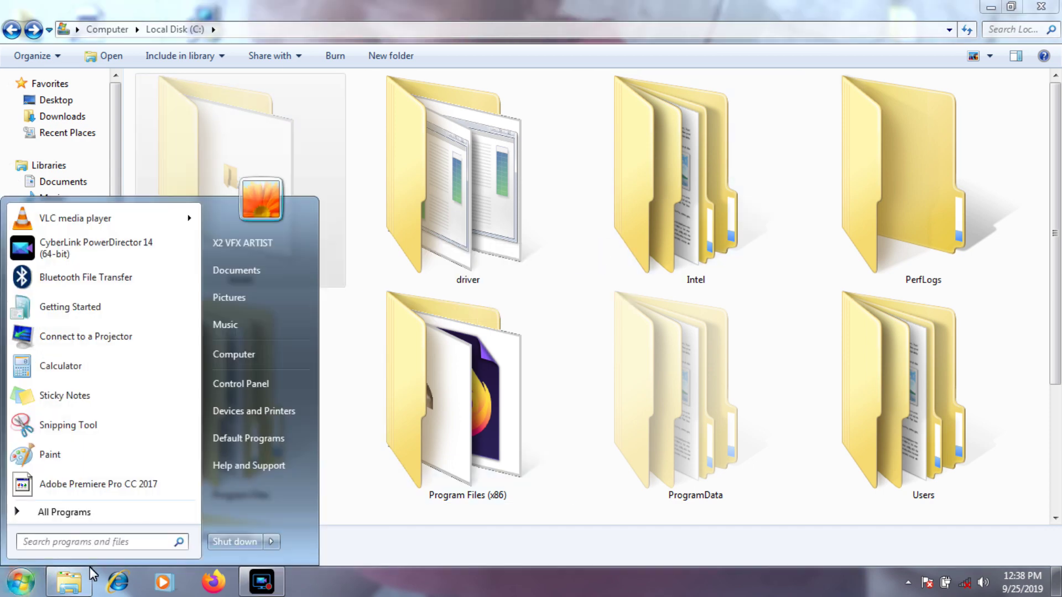
left_click(383, 578)
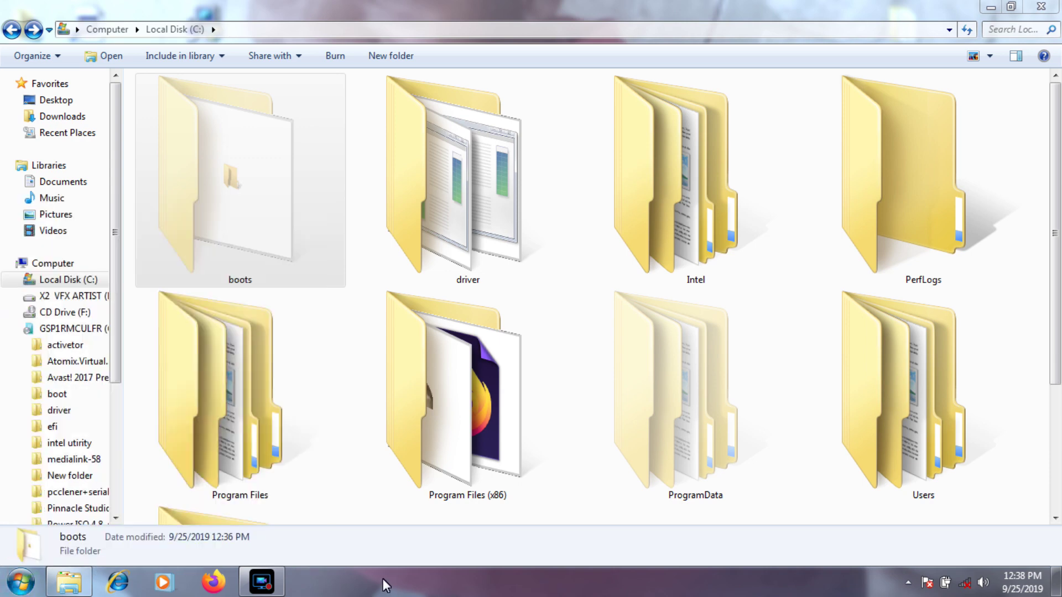
End the running syswin.exe process in Windows Task Manager and close the manager
key("ctrl+shift+Escape")
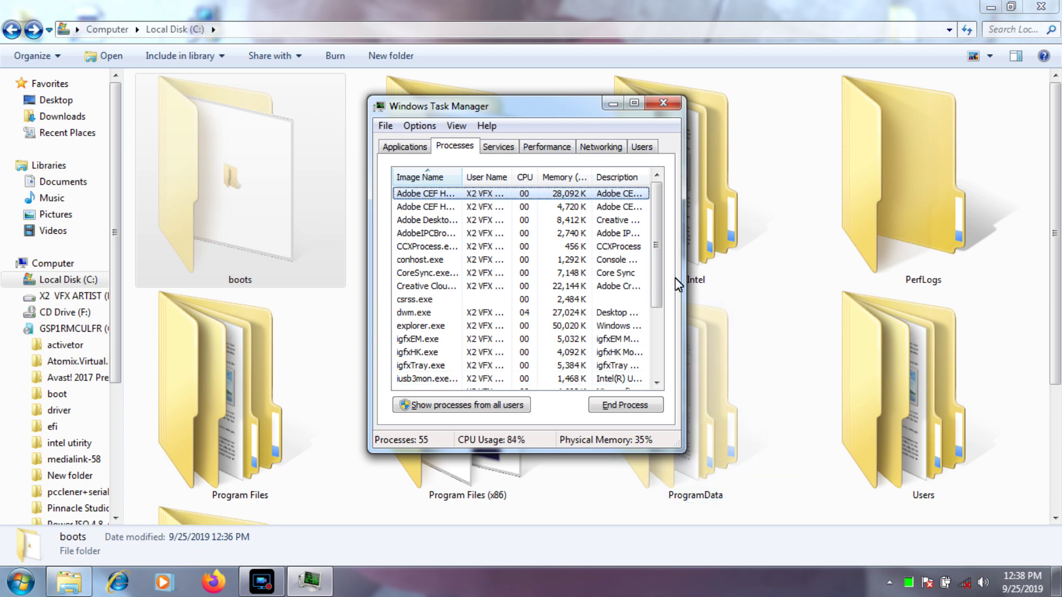
left_click_drag(660, 226, 674, 322)
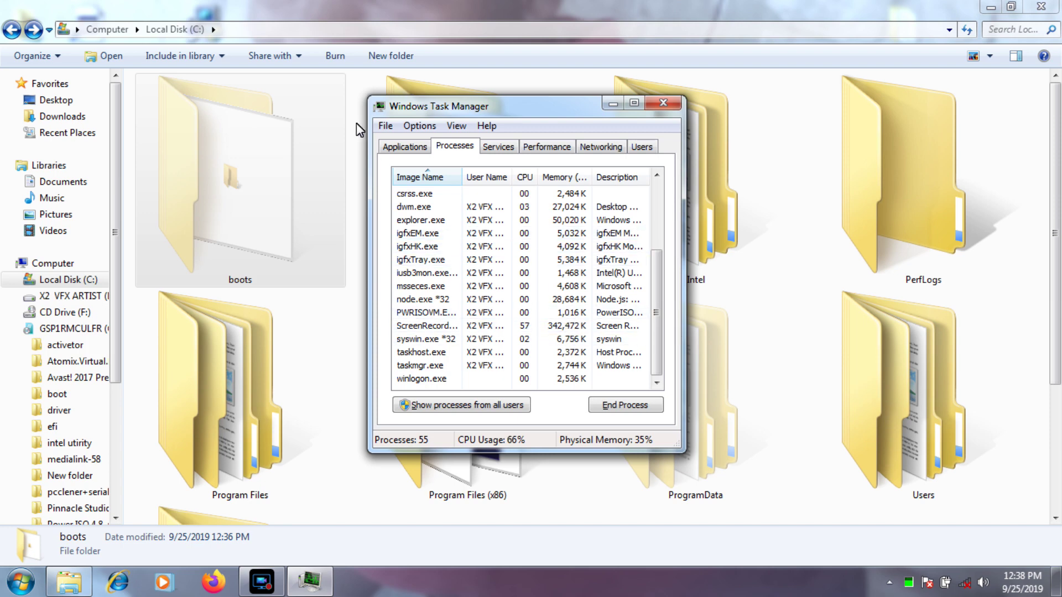
left_click(397, 149)
left_click(440, 148)
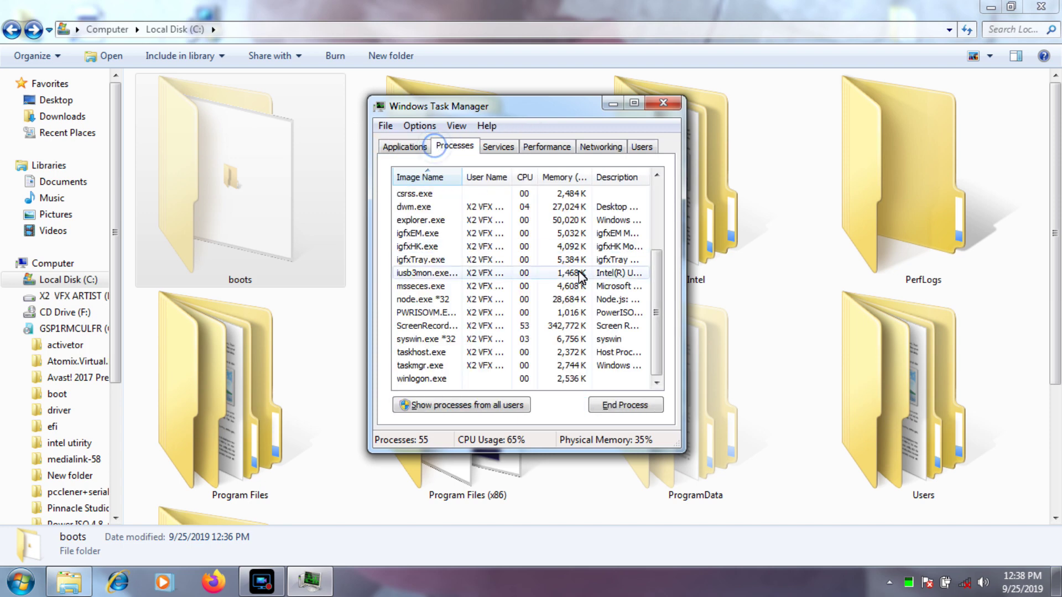
left_click(514, 341)
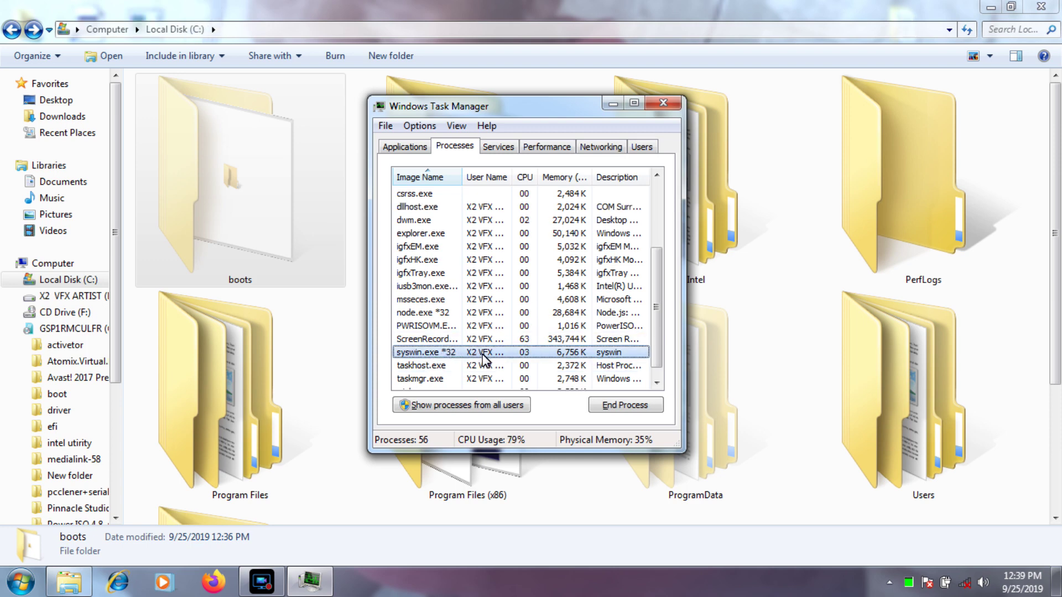
left_click(620, 404)
left_click(560, 316)
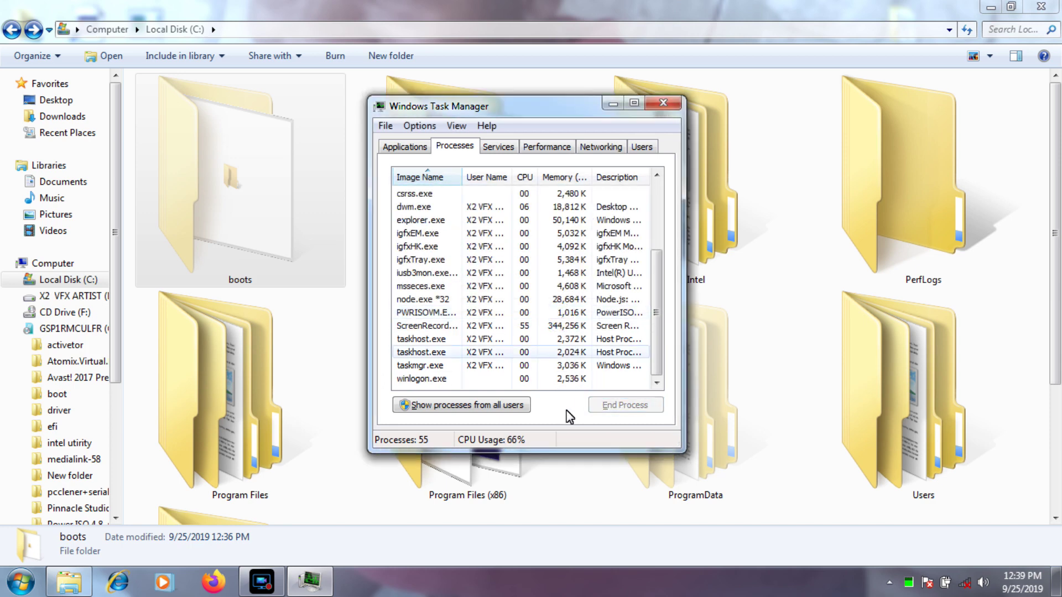
left_click(653, 110)
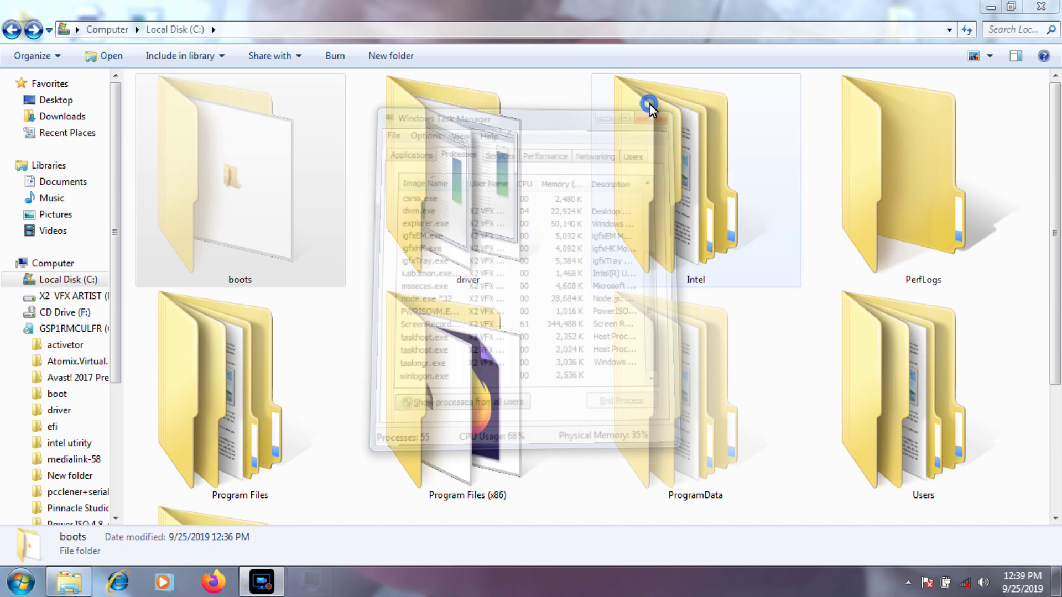
Delete the syswin application from the boots folder and go back to Local Disk (C:)
left_click(225, 194)
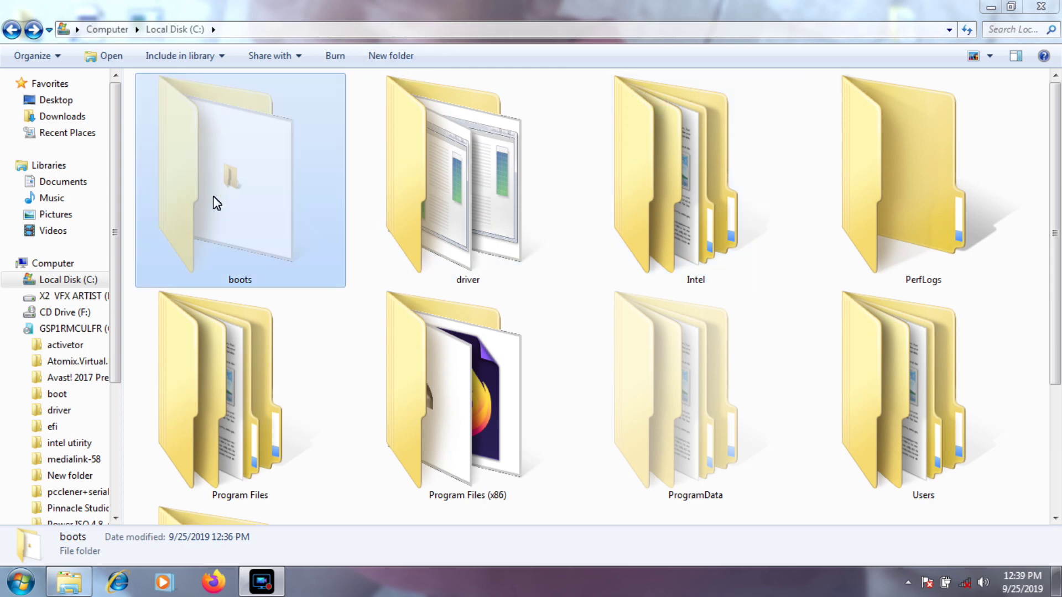
double_click(209, 148)
left_click(210, 147)
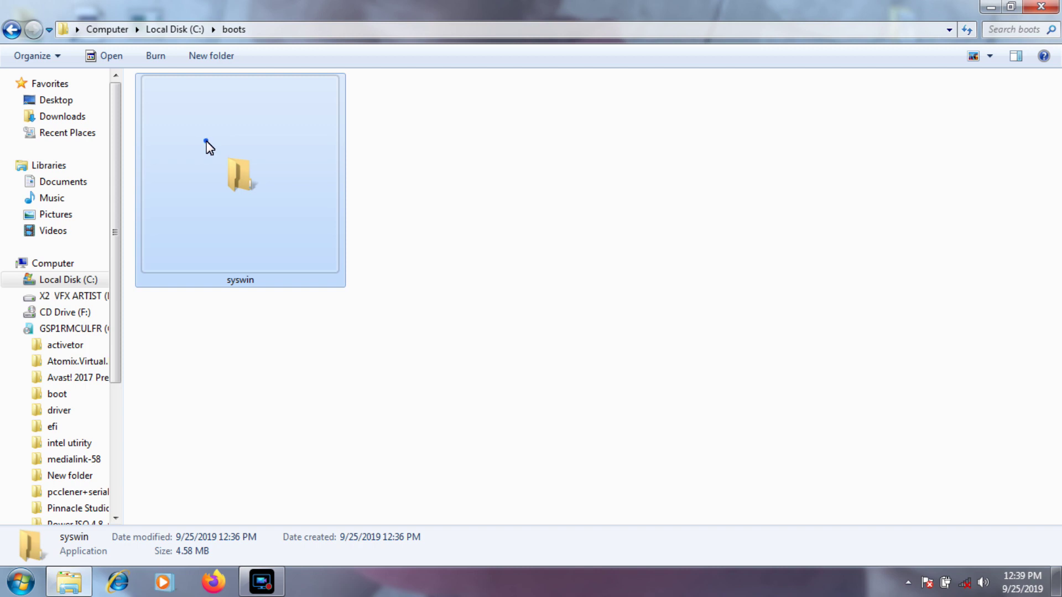
right_click(206, 143)
left_click(283, 442)
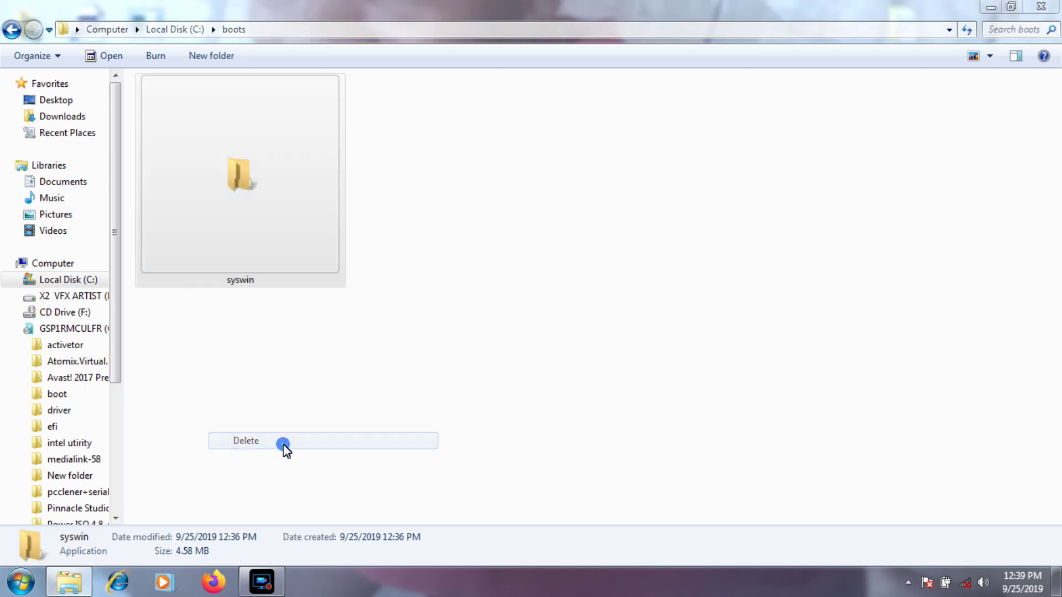
left_click(572, 356)
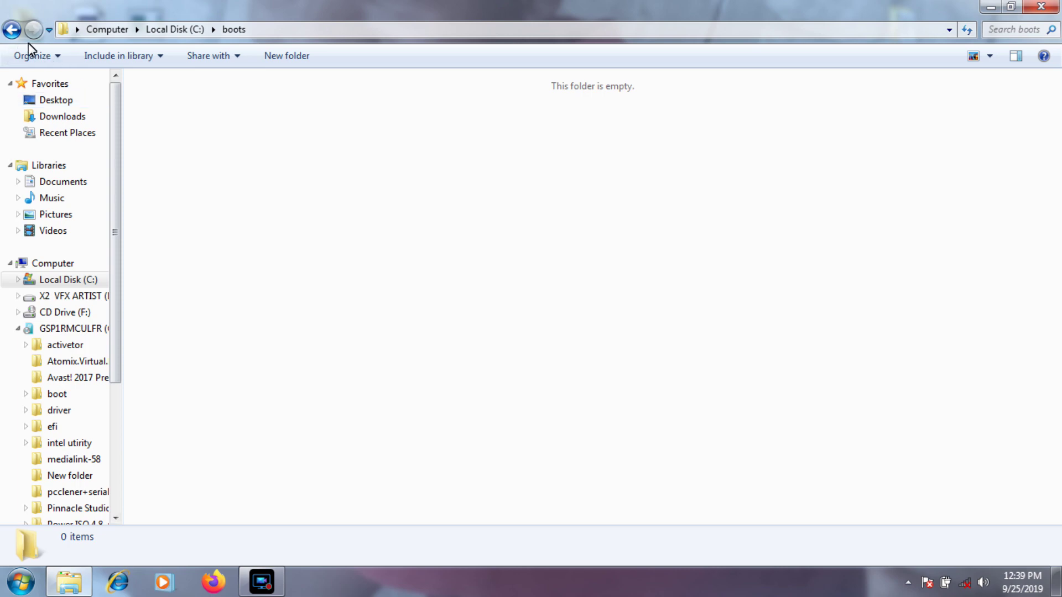
left_click(10, 32)
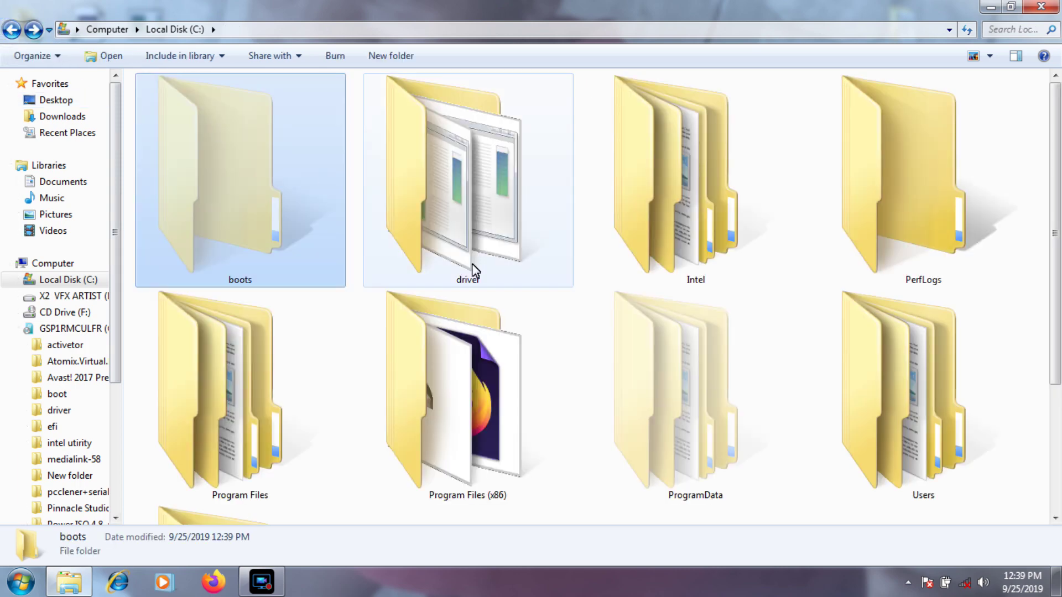
left_click_drag(430, 1, 386, 34)
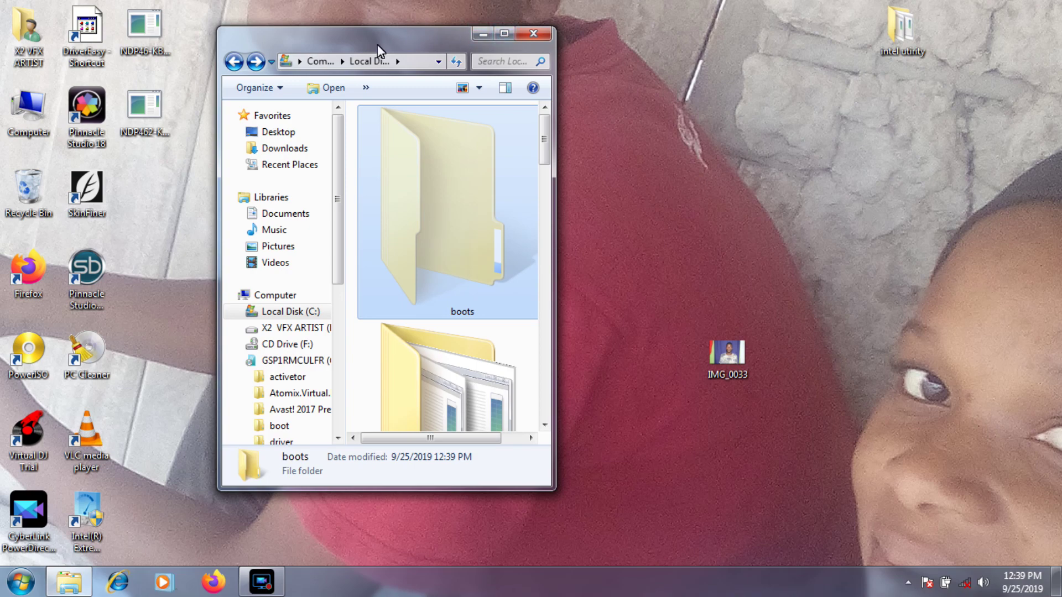
left_click(499, 34)
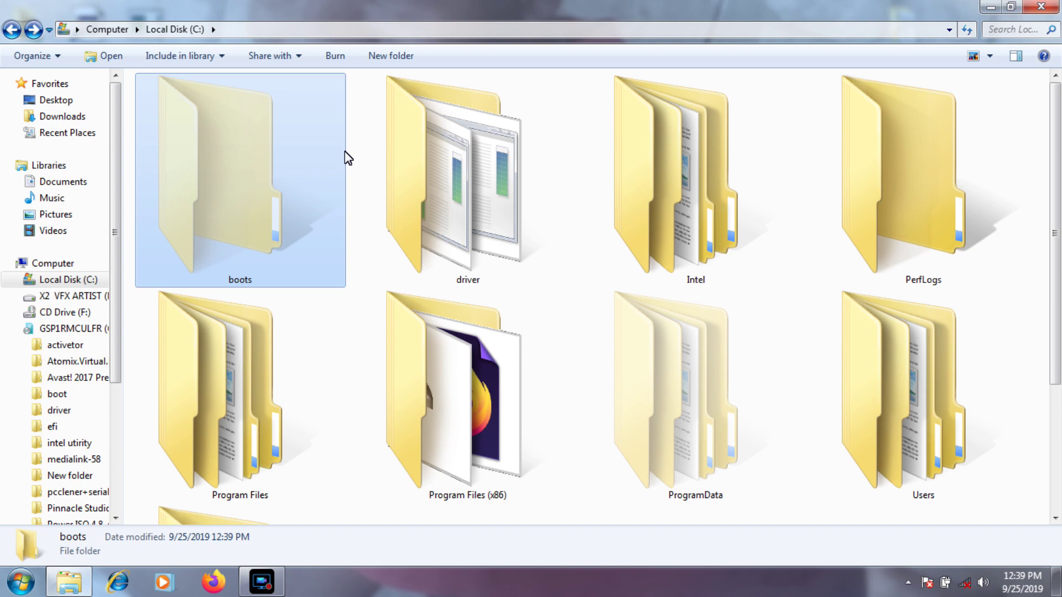
Open the intel utirity folder on the GSP1RMCULFR (G:) drive and select the intel utirity application inside it
left_click(55, 331)
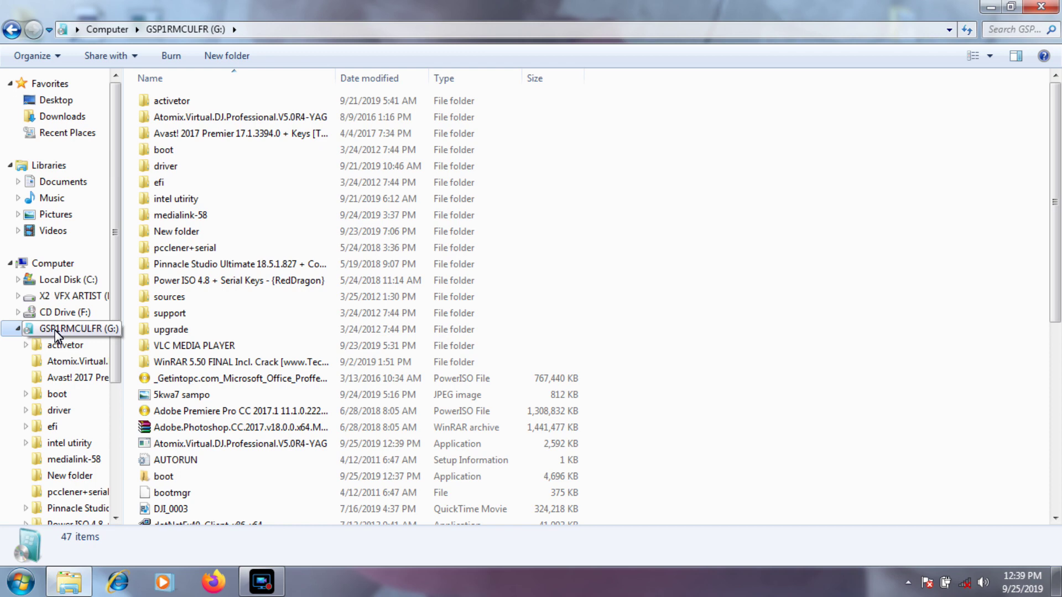
double_click(171, 199)
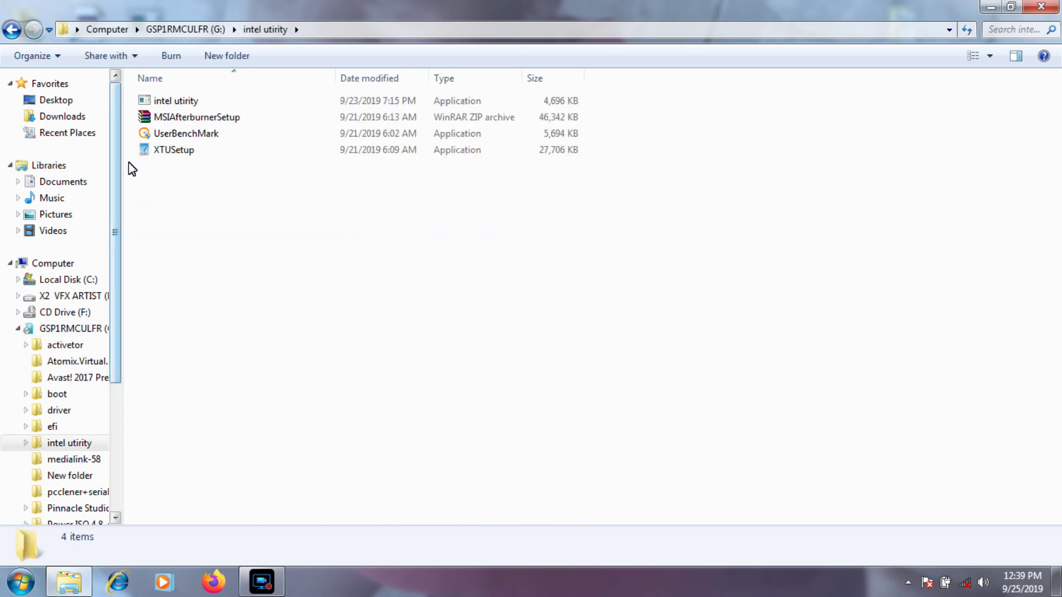
left_click(202, 99)
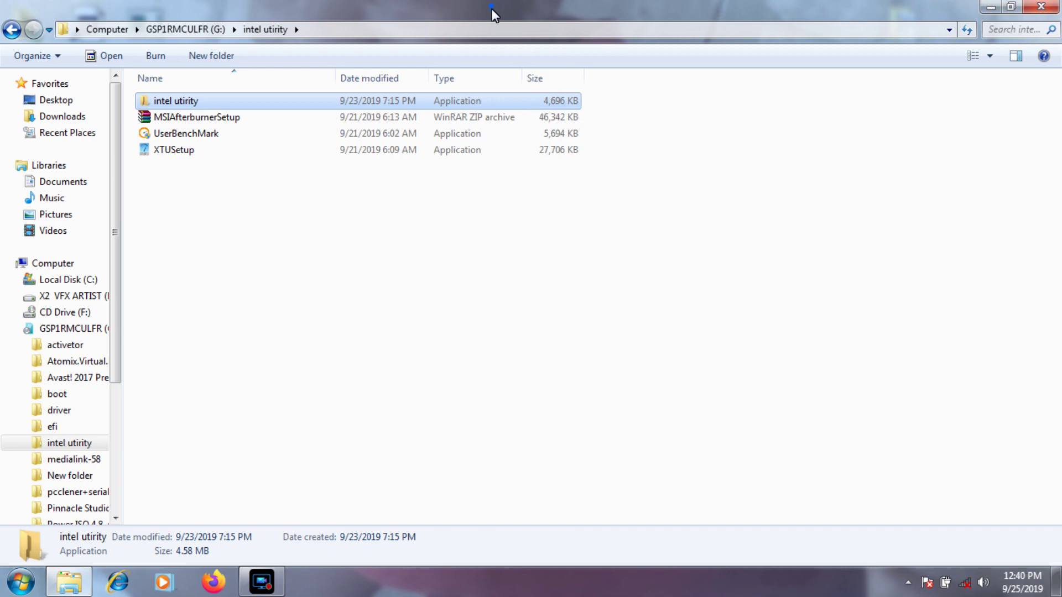
left_click_drag(491, 8, 553, 127)
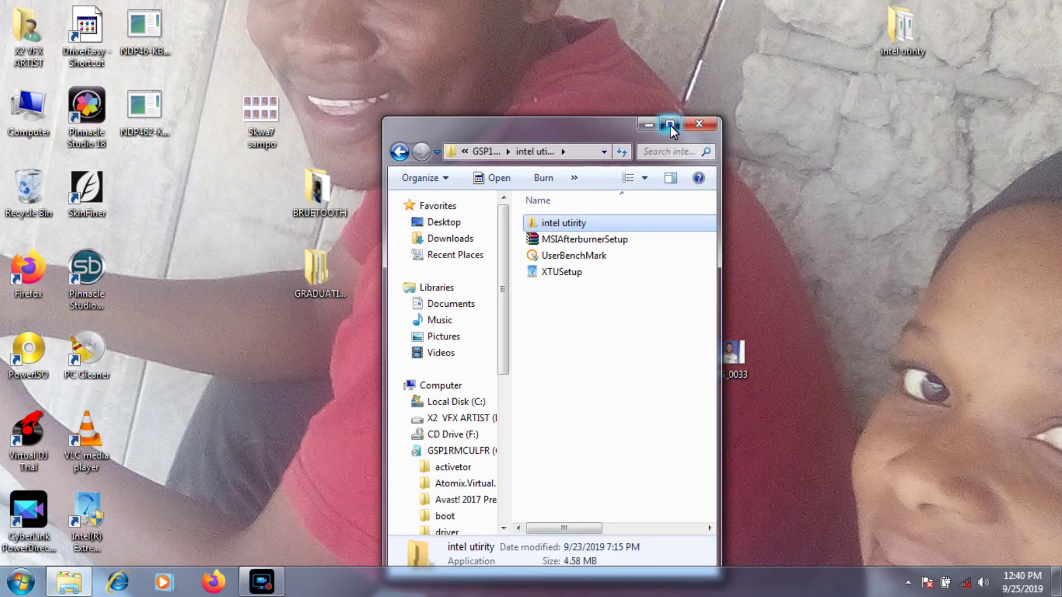
Maximize the file window and open the boots folder on Local Disk (C:)
left_click(670, 123)
left_click(74, 281)
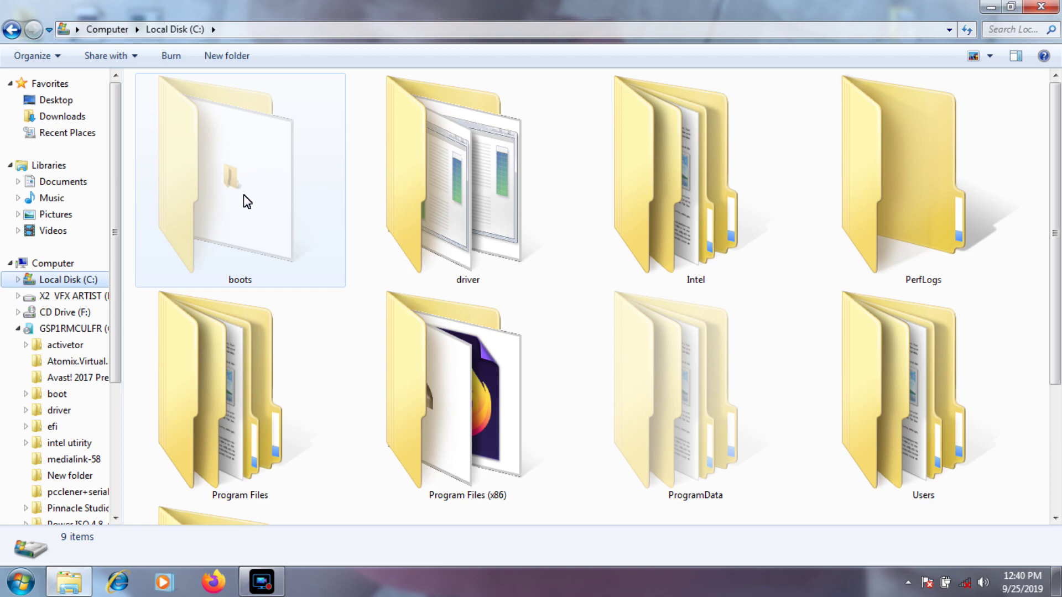
double_click(247, 202)
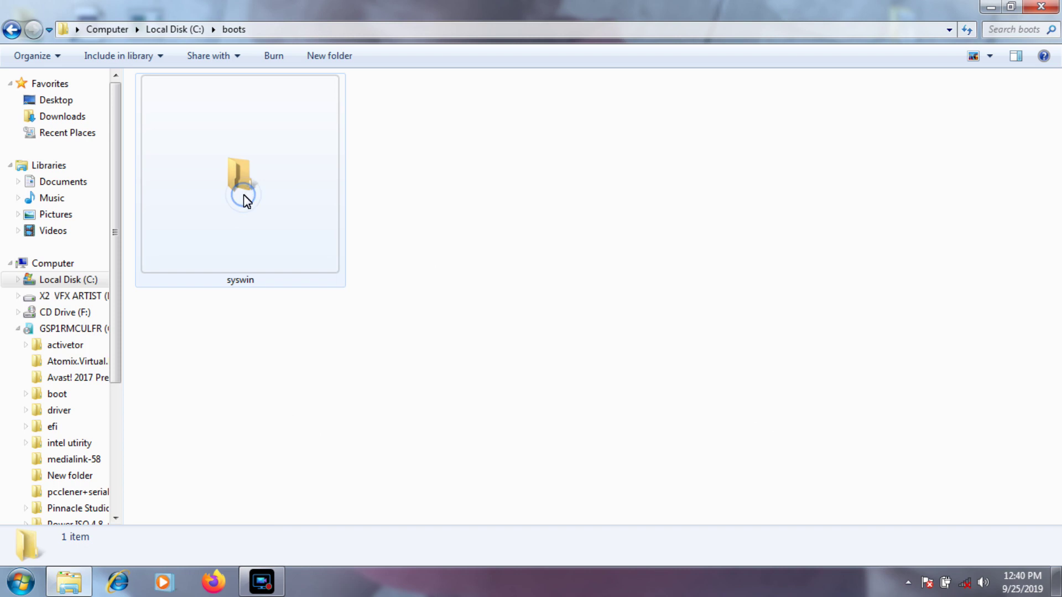
Try twice to delete the syswin application from the boots folder
right_click(243, 195)
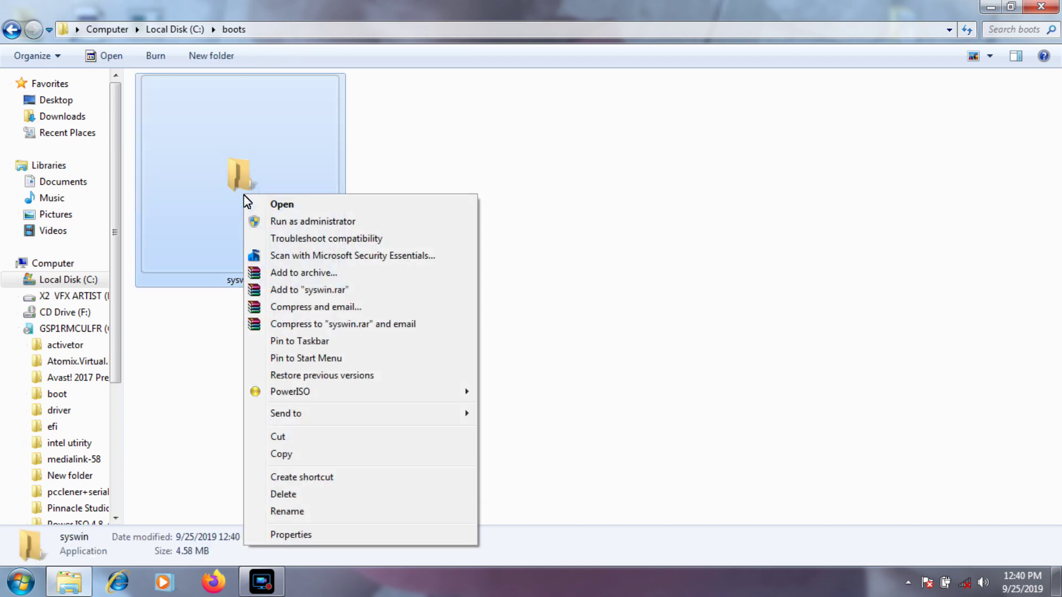
left_click(284, 494)
left_click(574, 363)
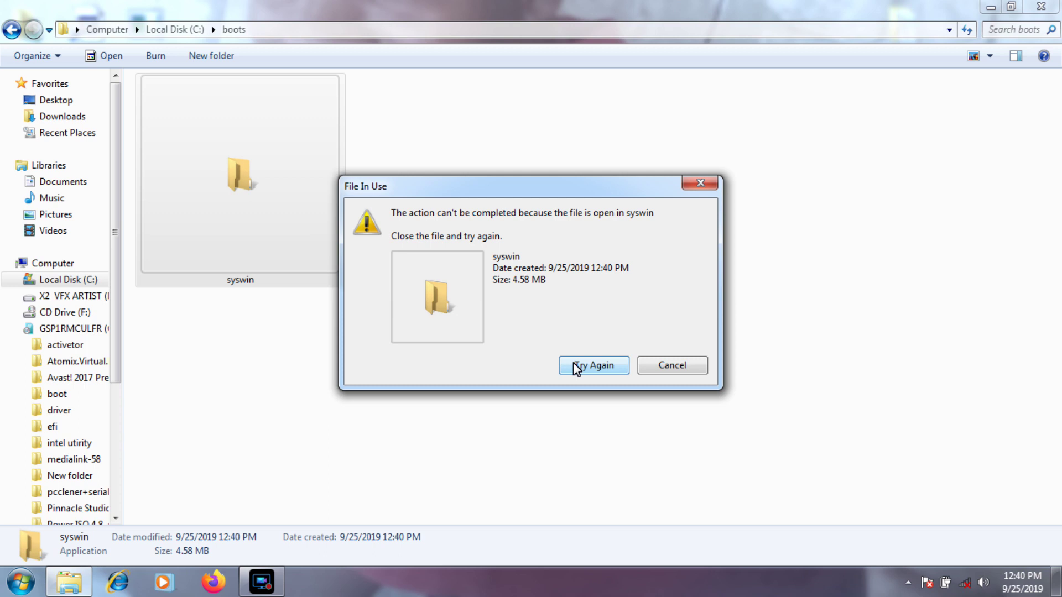
left_click(671, 370)
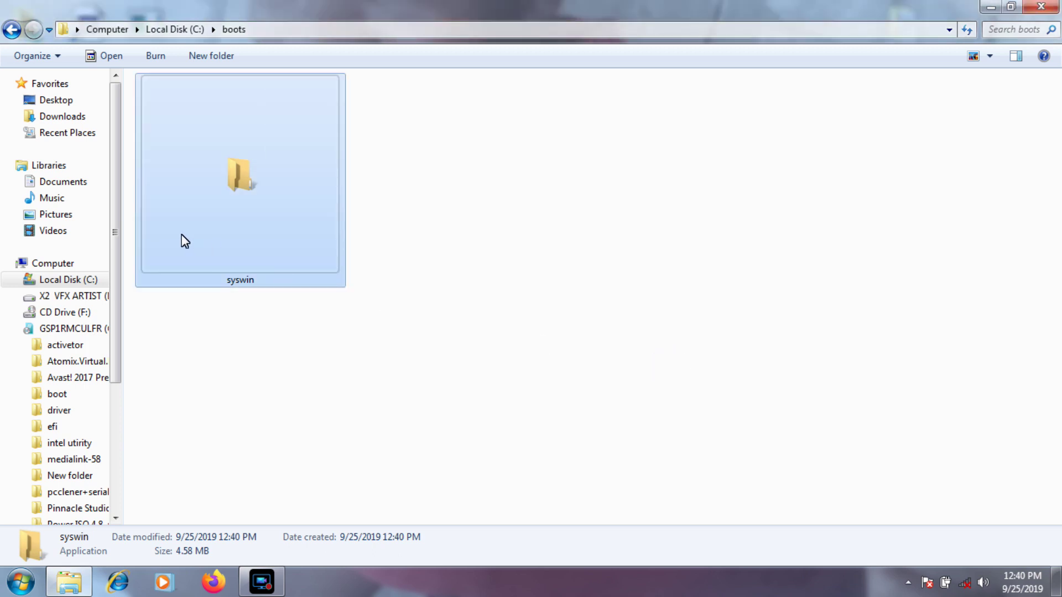
right_click(218, 231)
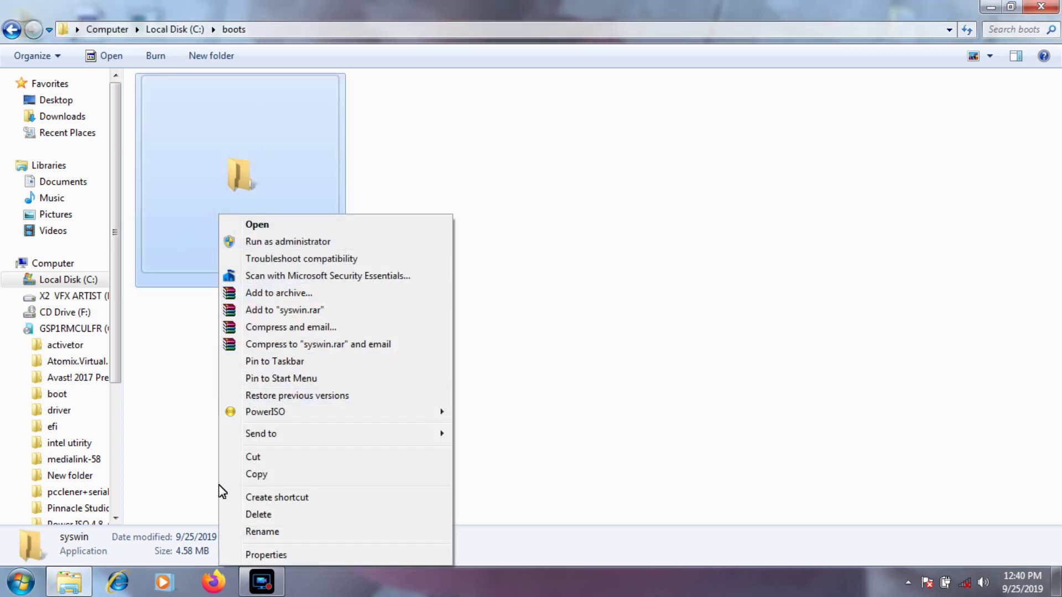
left_click(255, 515)
left_click(580, 352)
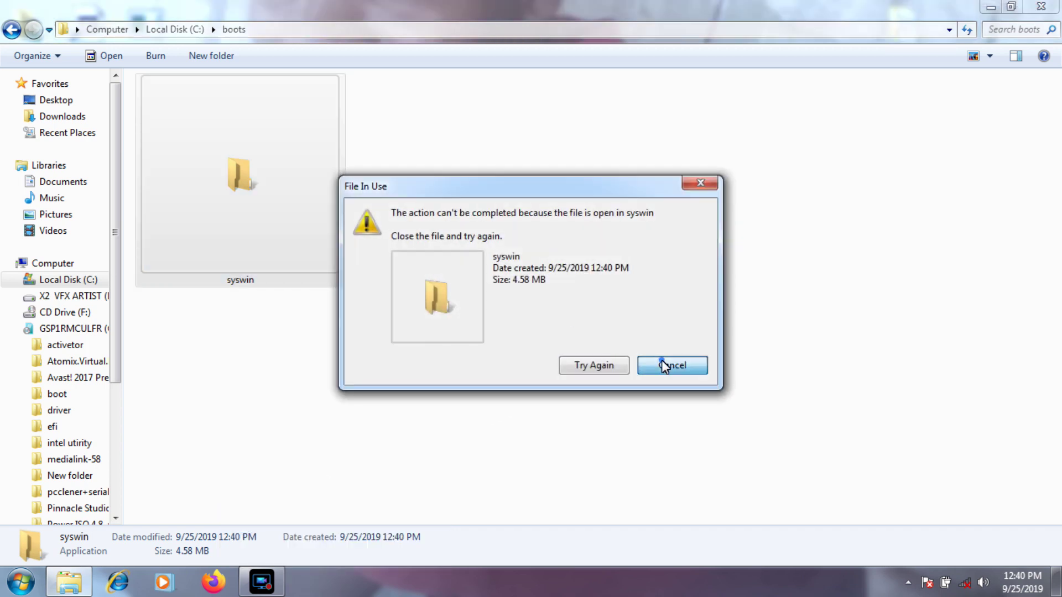
left_click(663, 361)
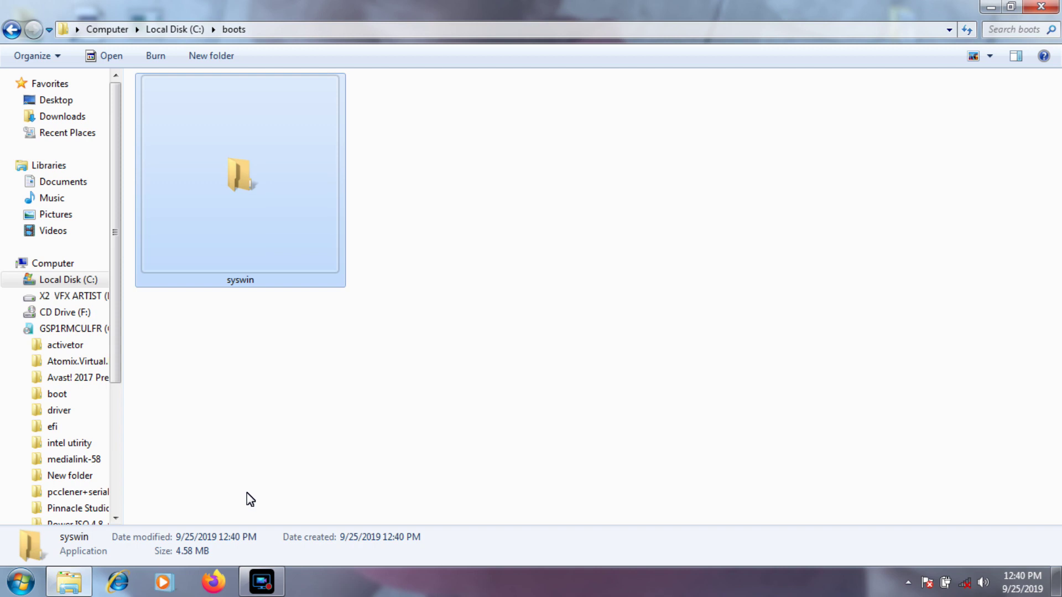
Terminate the syswin.exe *32 process in Windows Task Manager, then close the manager
key("ctrl+shift+Escape")
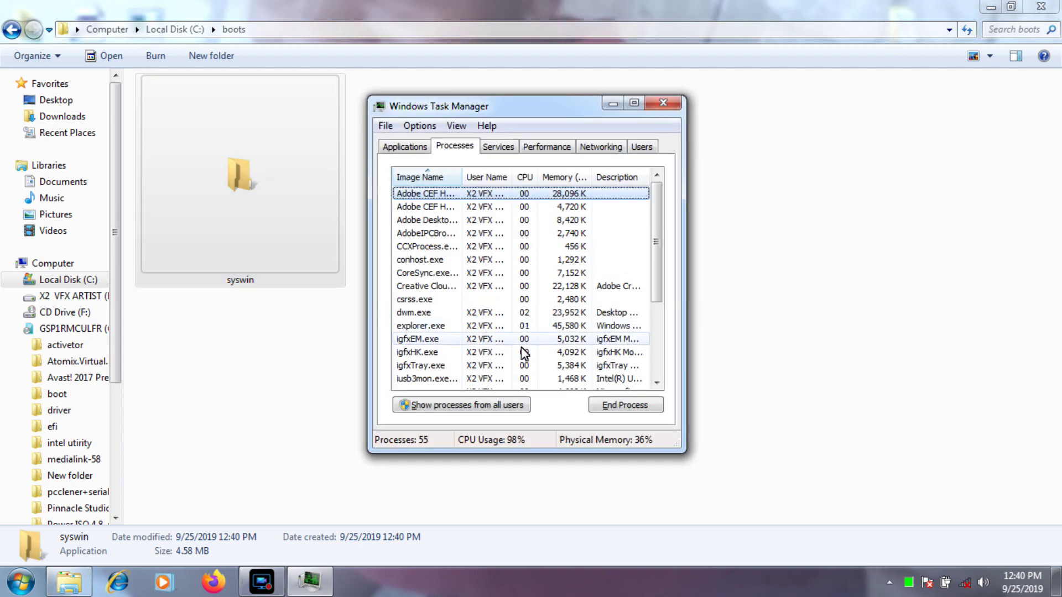
left_click_drag(656, 302, 659, 360)
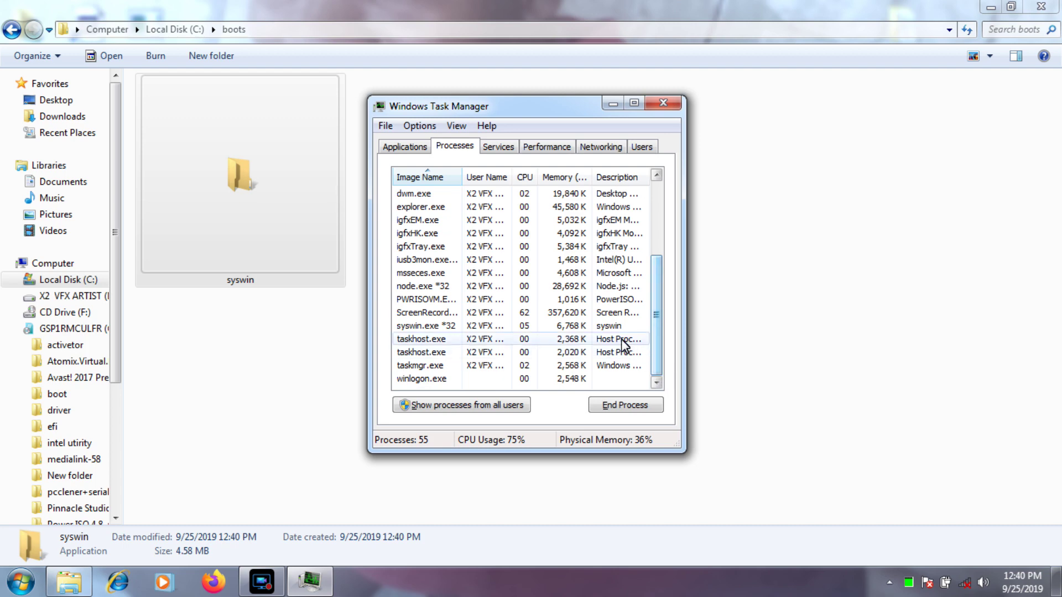
left_click(608, 325)
left_click(631, 407)
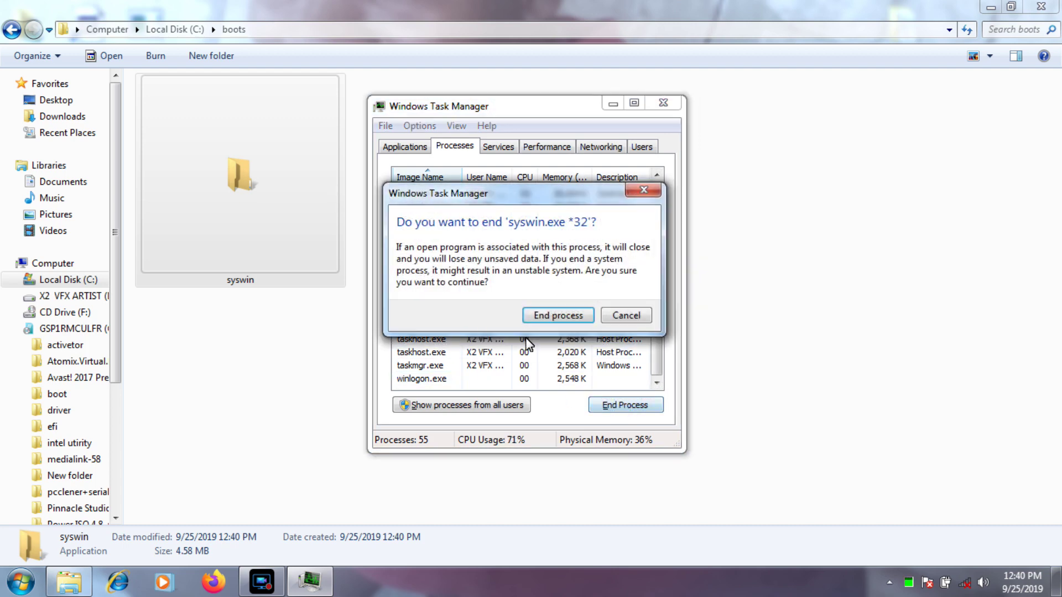
left_click(534, 319)
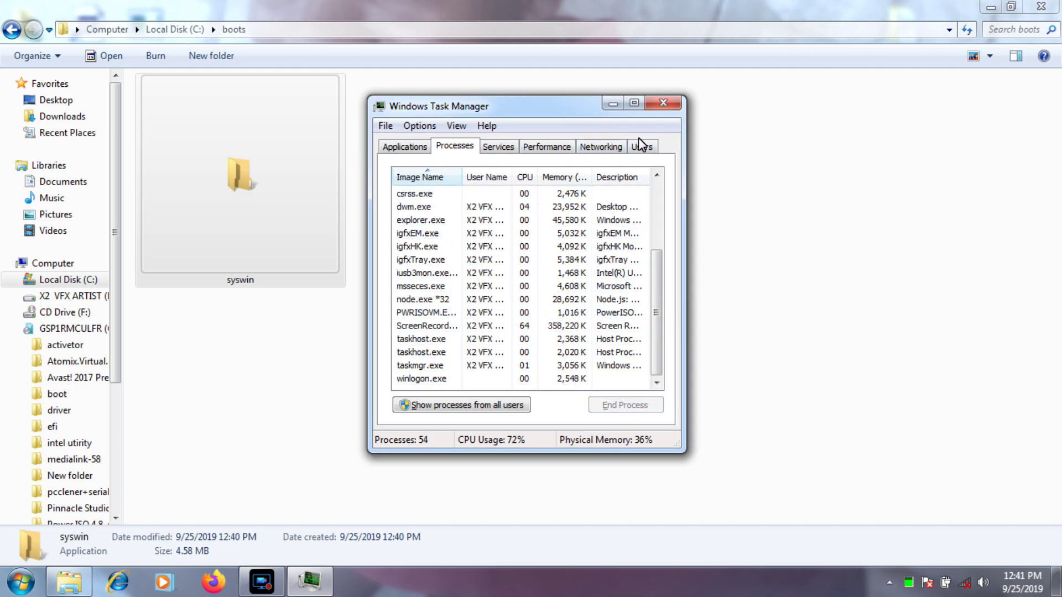
left_click(662, 104)
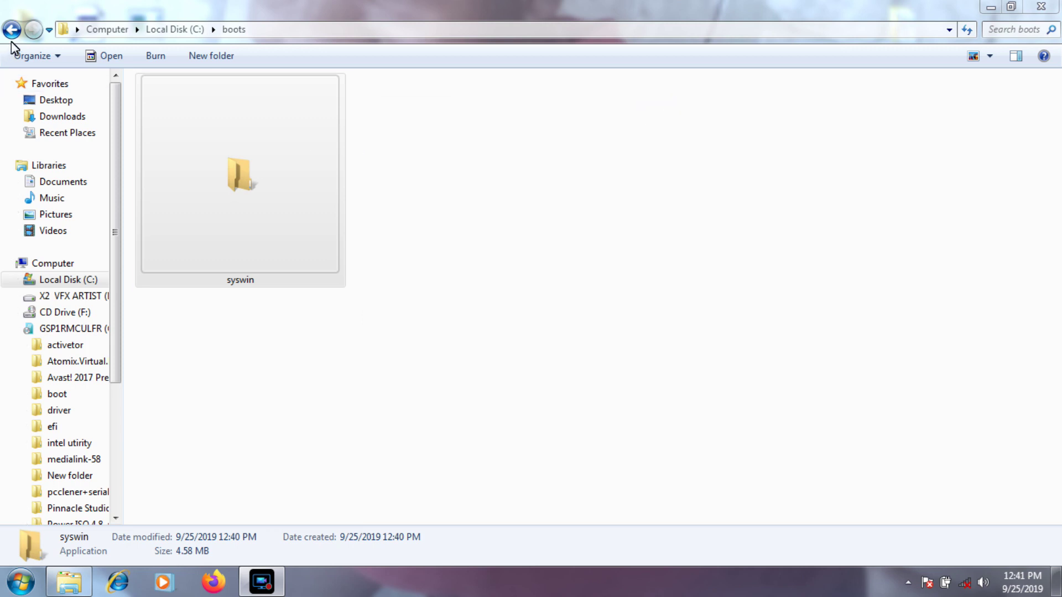
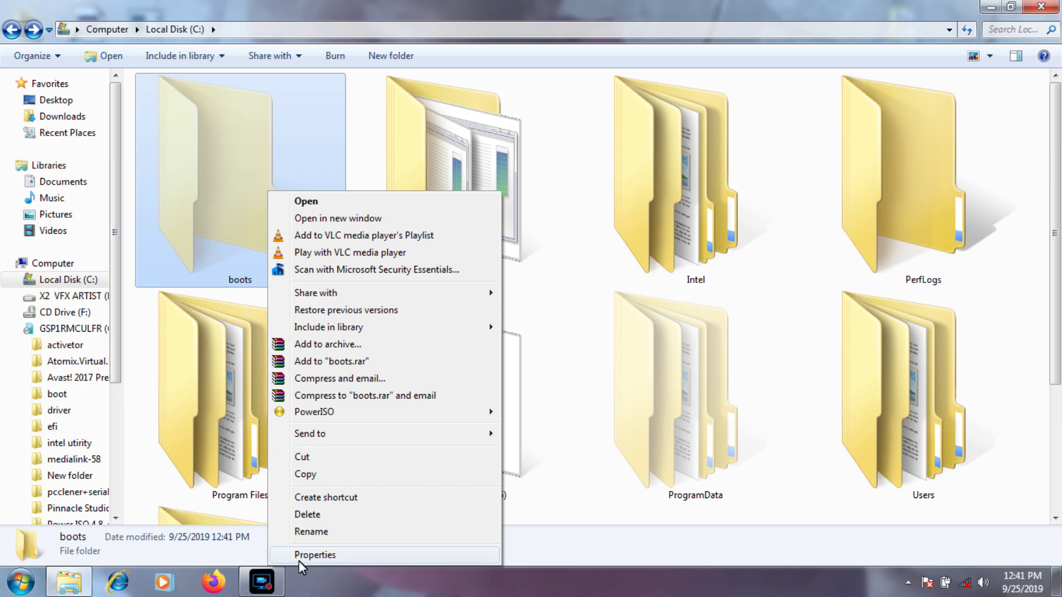
Open the boots folder's security permissions for editing and deny Full control to Authenticated Users
left_click(299, 555)
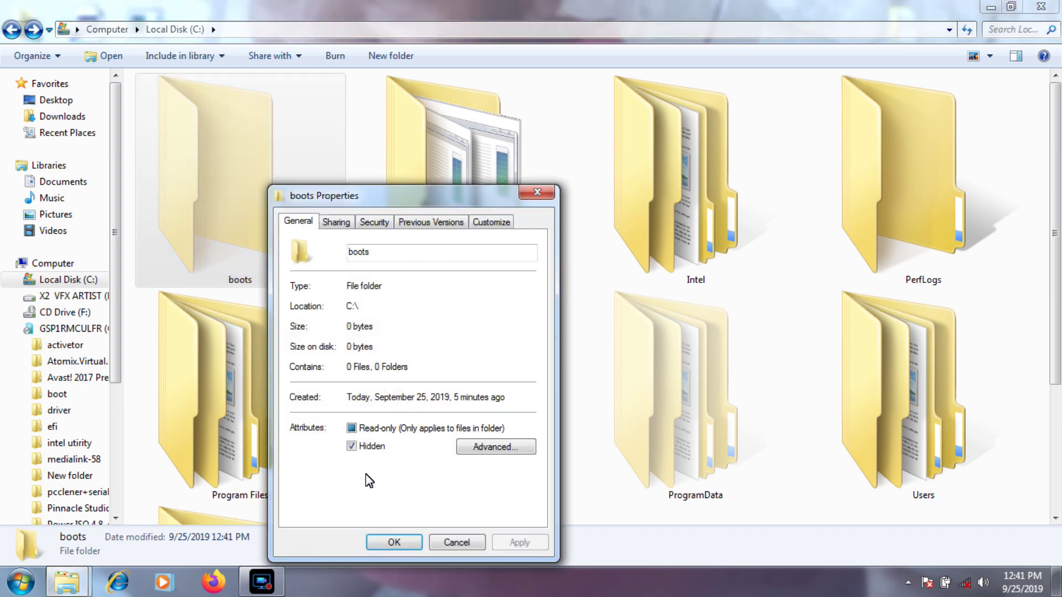
left_click(375, 222)
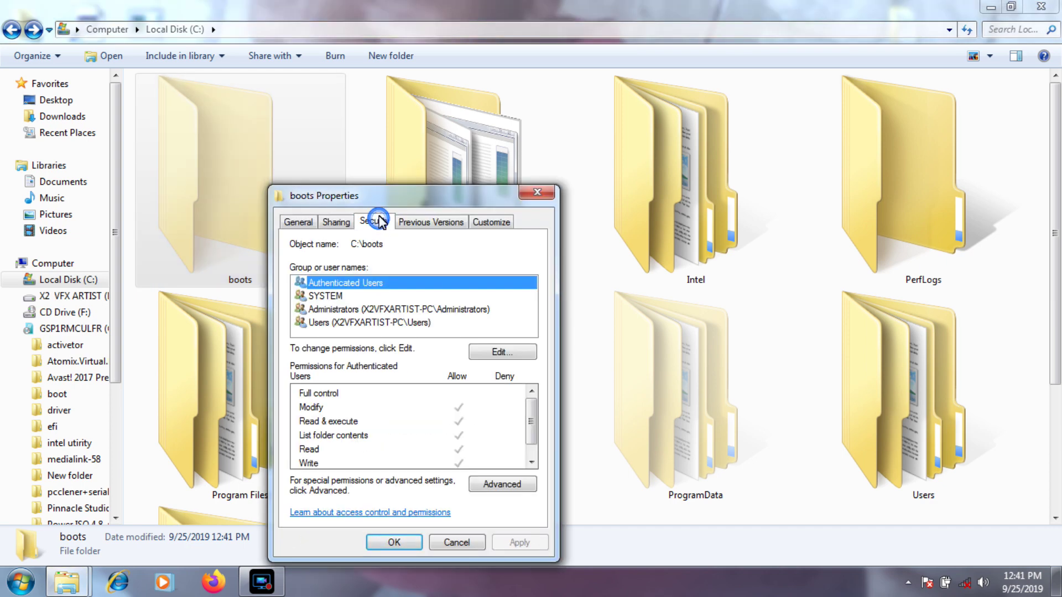
left_click_drag(362, 196, 372, 111)
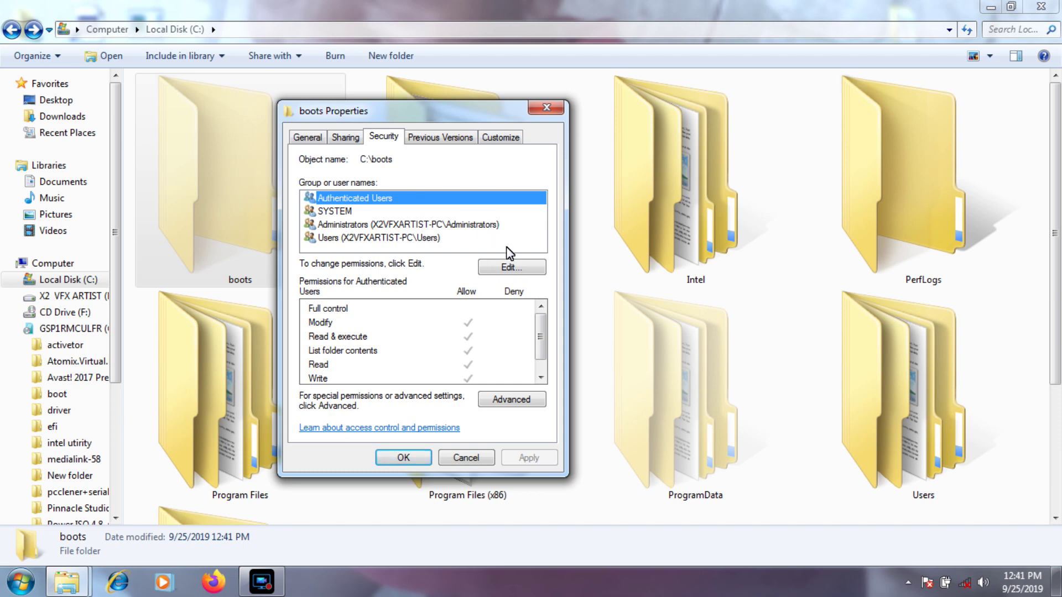
left_click(507, 267)
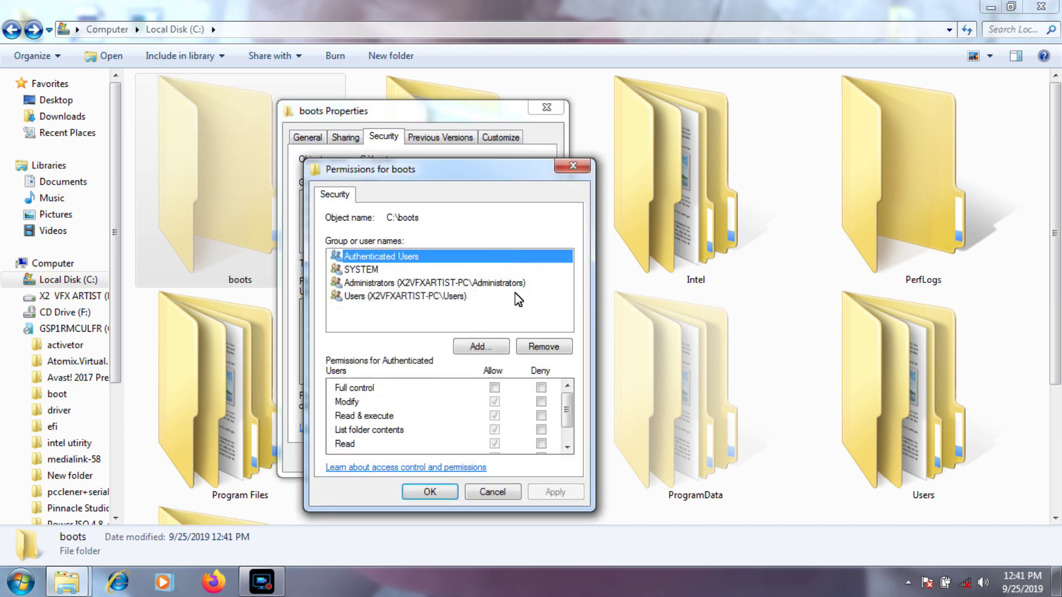
left_click(541, 387)
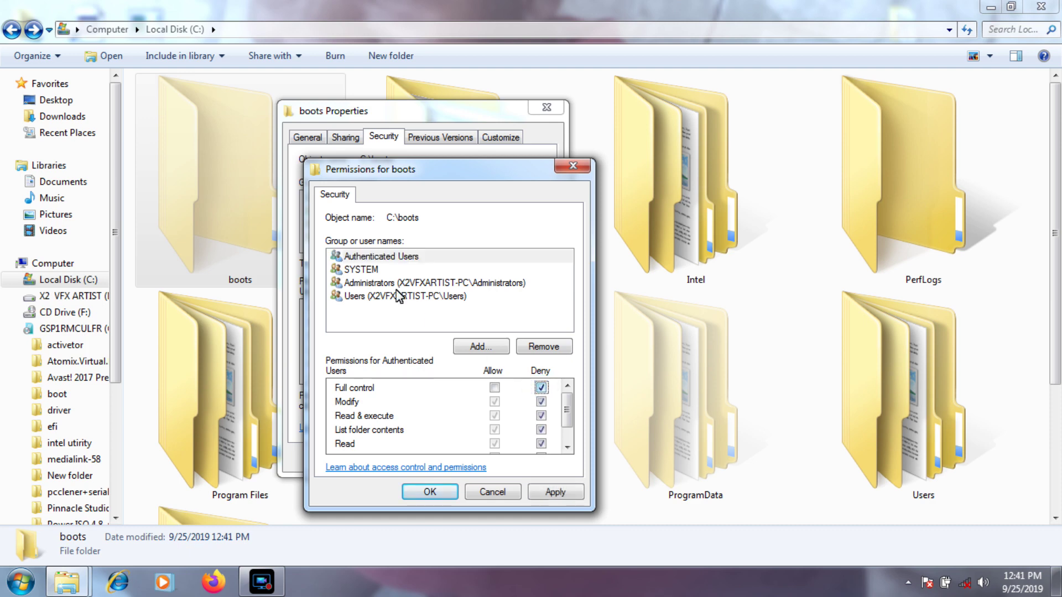
left_click(548, 491)
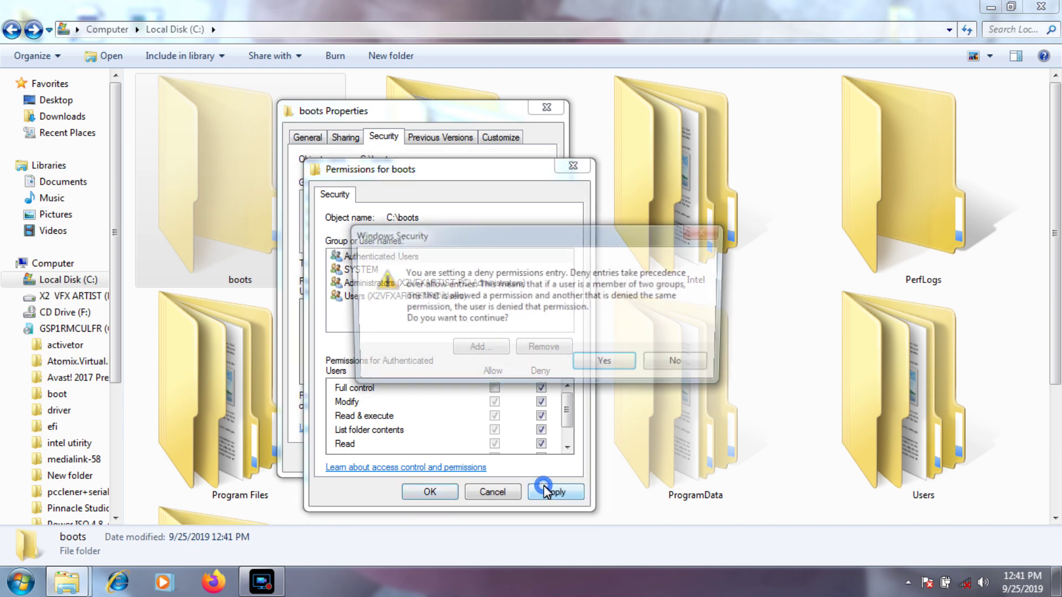
left_click(594, 368)
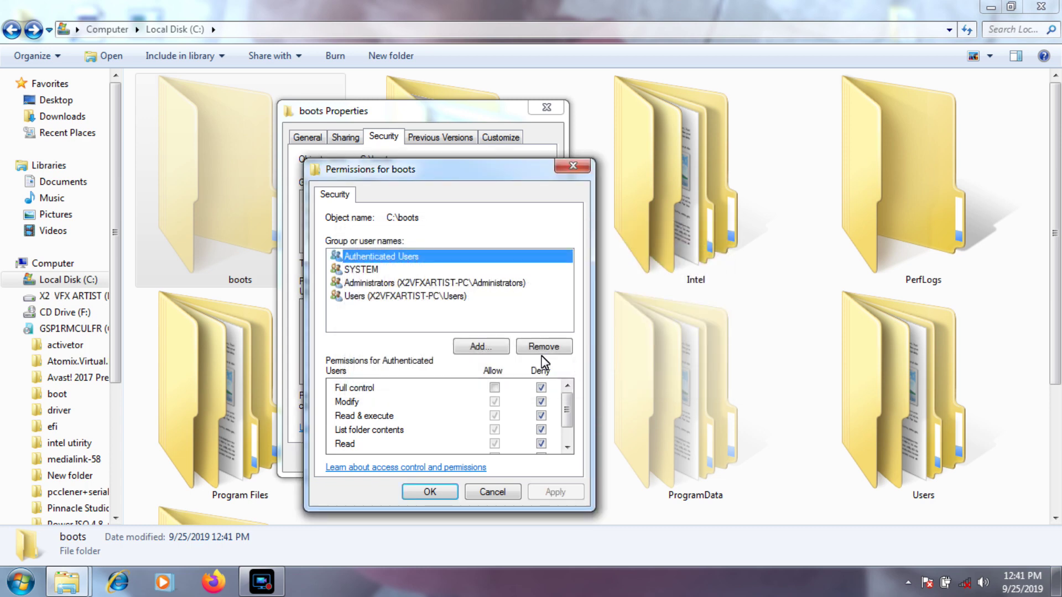
Try to deny Full control of the boots folder to the SYSTEM group
left_click(360, 271)
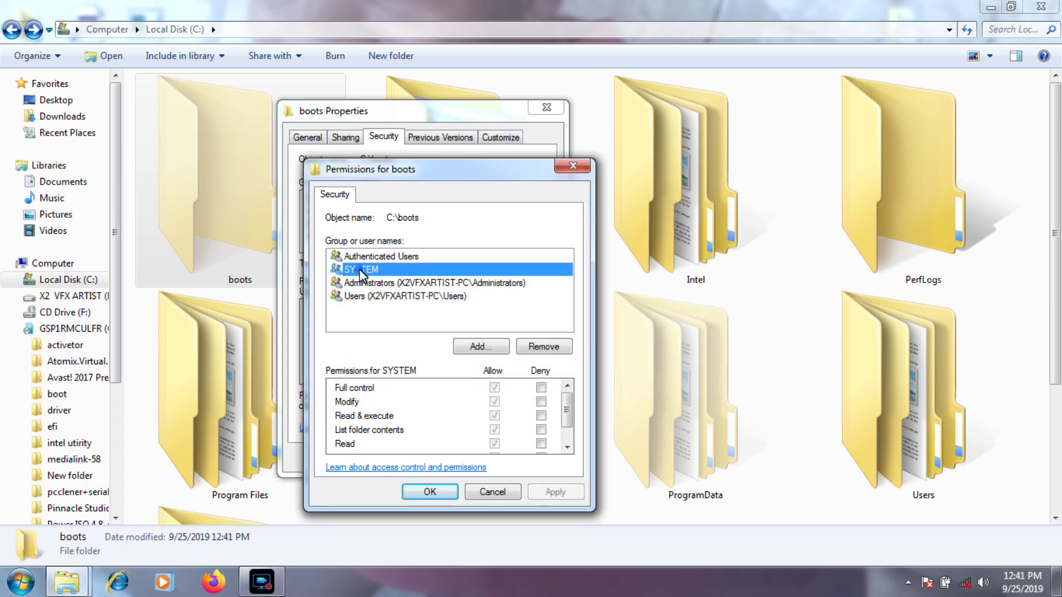
left_click(541, 387)
left_click(554, 491)
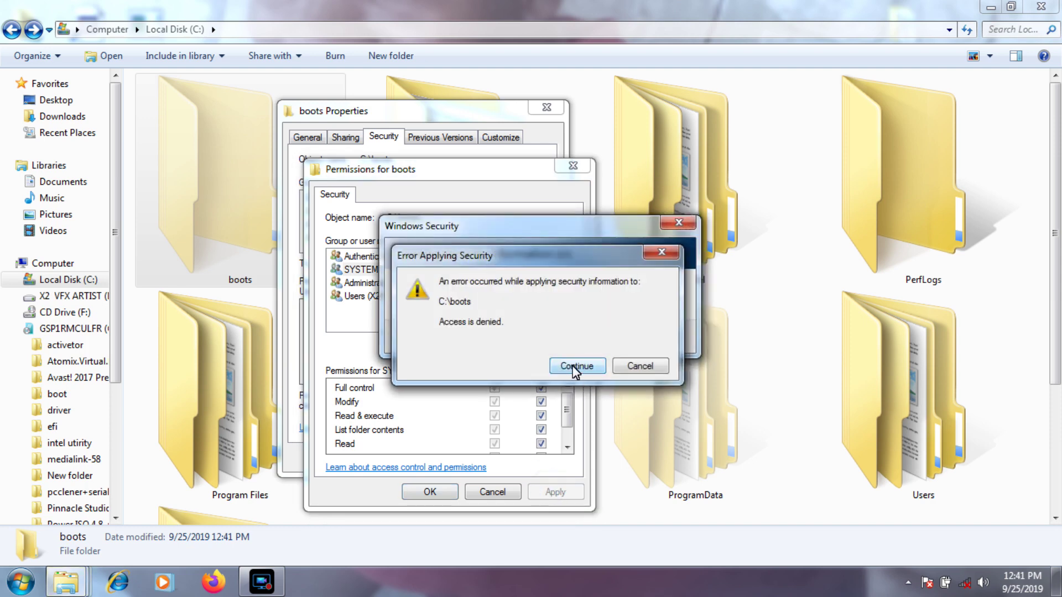
left_click(575, 367)
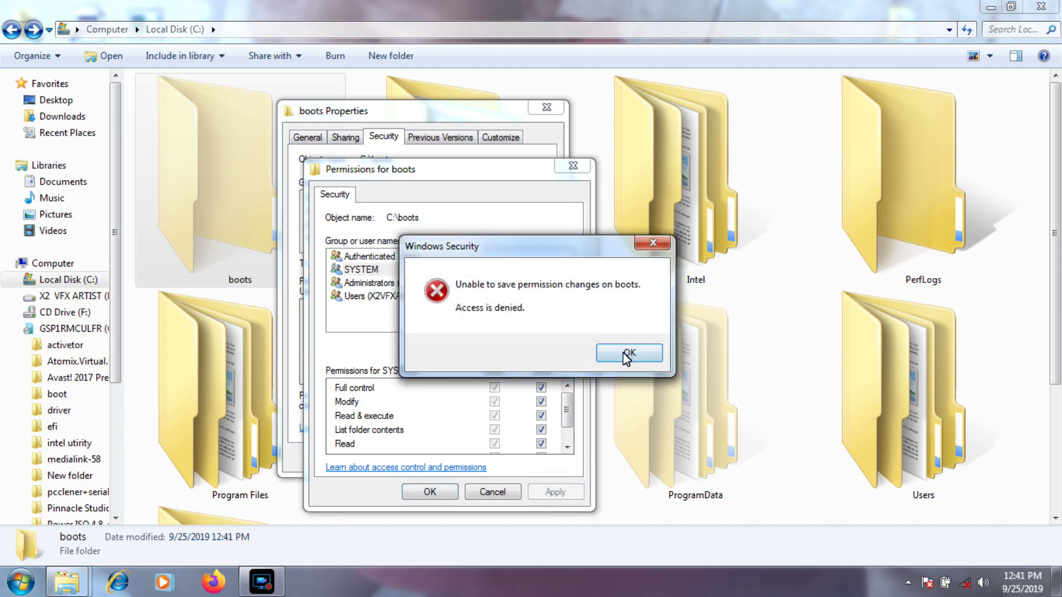
left_click(625, 356)
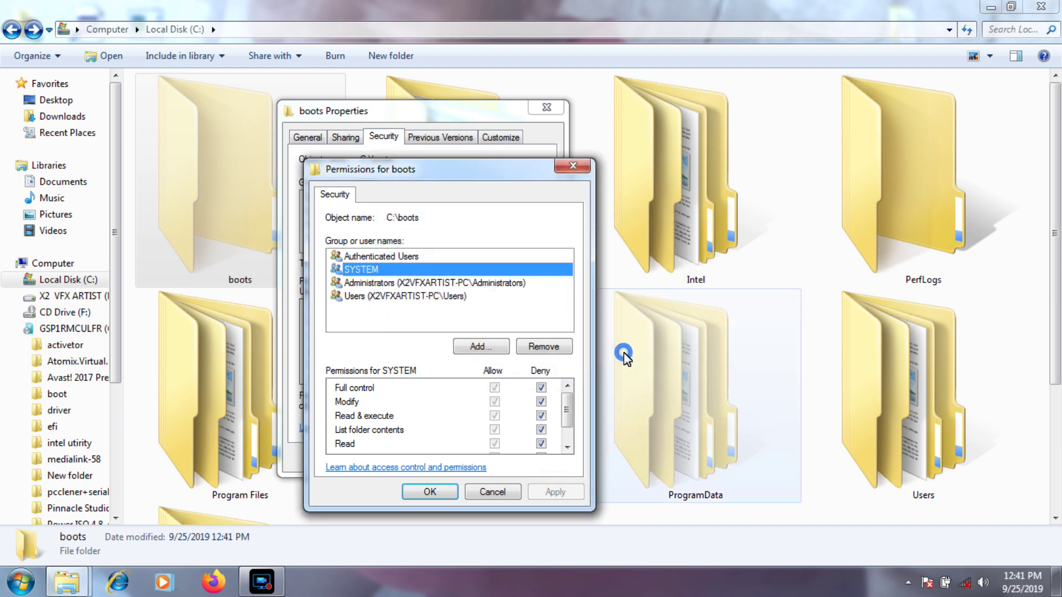
Try to deny Full control of the boots folder to the Administrators group
left_click(480, 272)
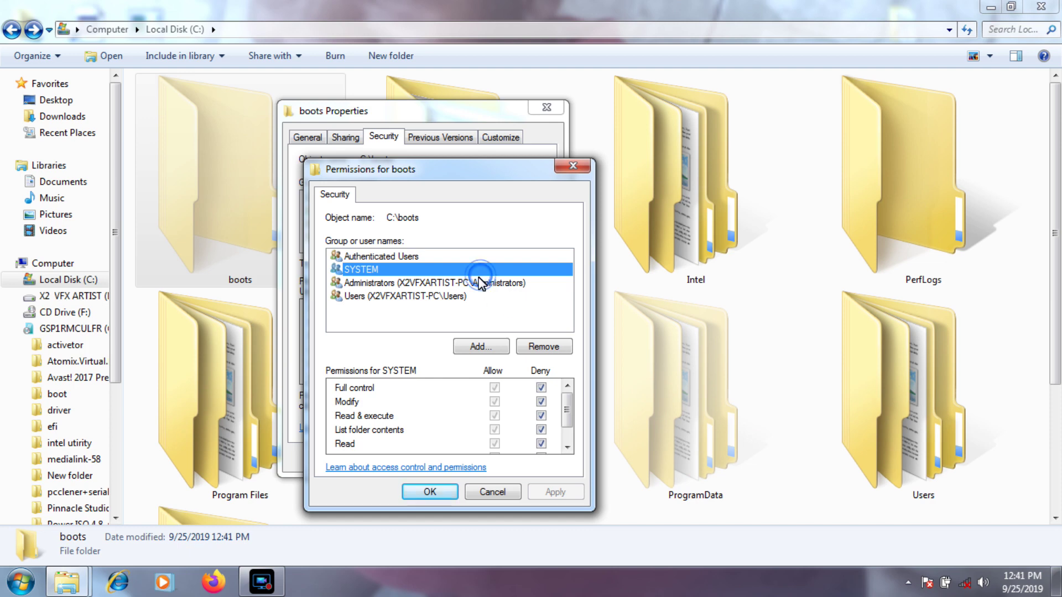
left_click(541, 389)
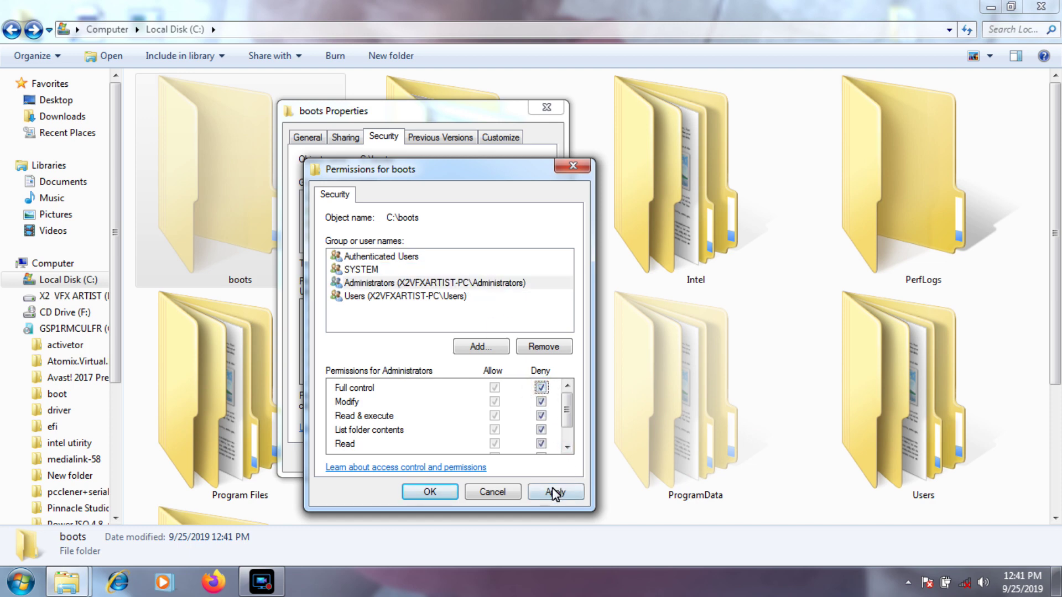
left_click(553, 491)
left_click(562, 369)
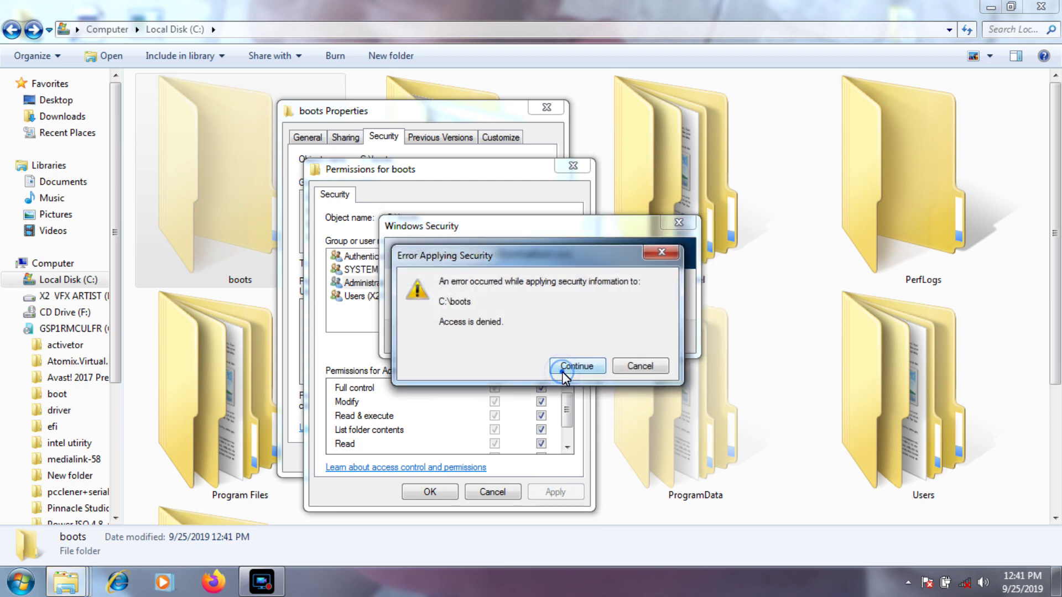
left_click(606, 358)
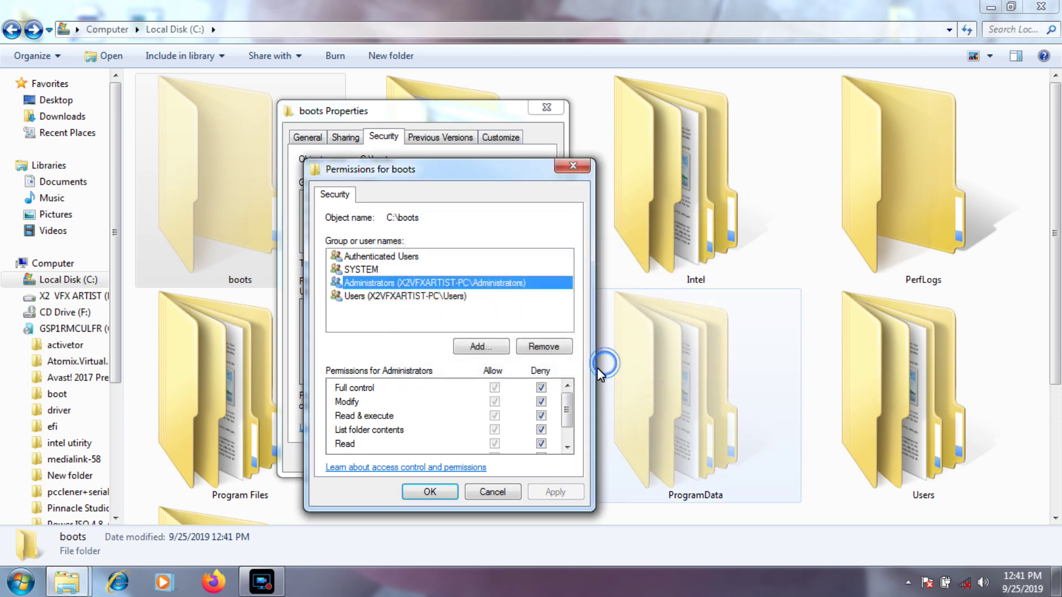
Try to deny Full control of the boots folder to the Users group and save the permission changes, retrying once
left_click(418, 294)
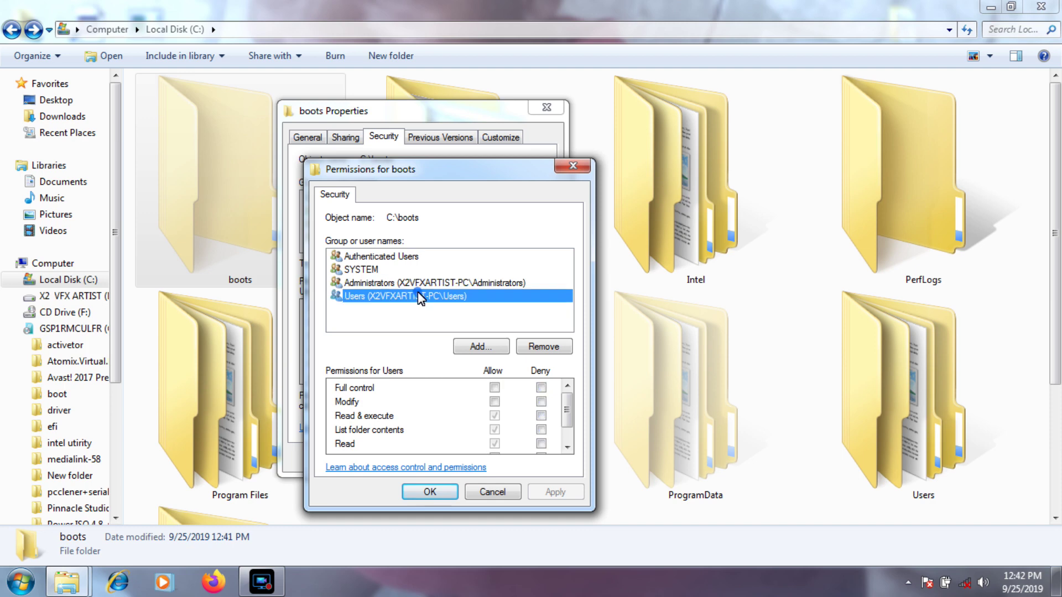
left_click(541, 388)
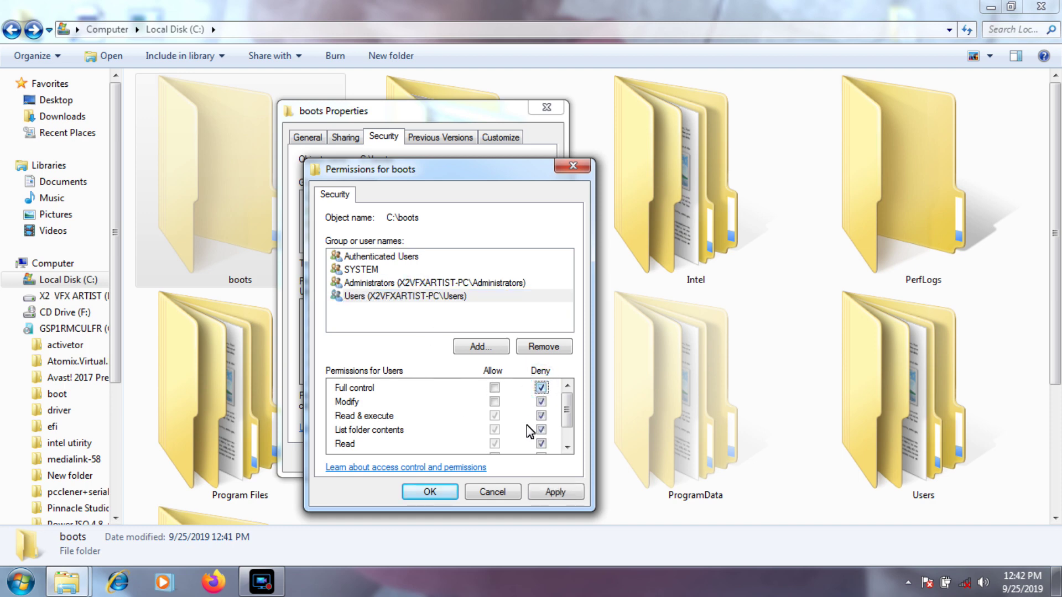
left_click(553, 492)
left_click(560, 365)
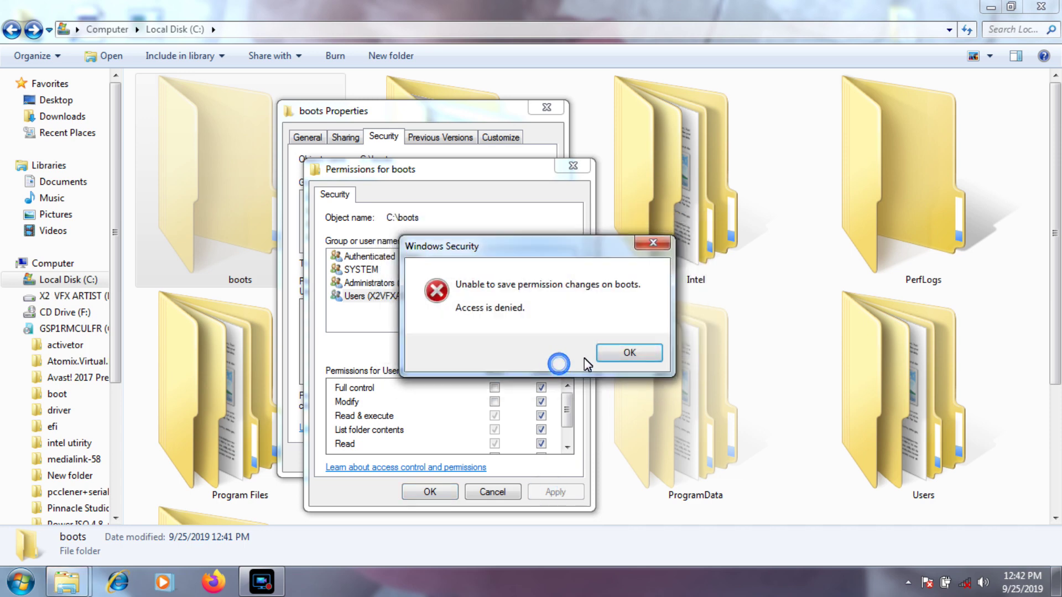
left_click(619, 353)
left_click(440, 490)
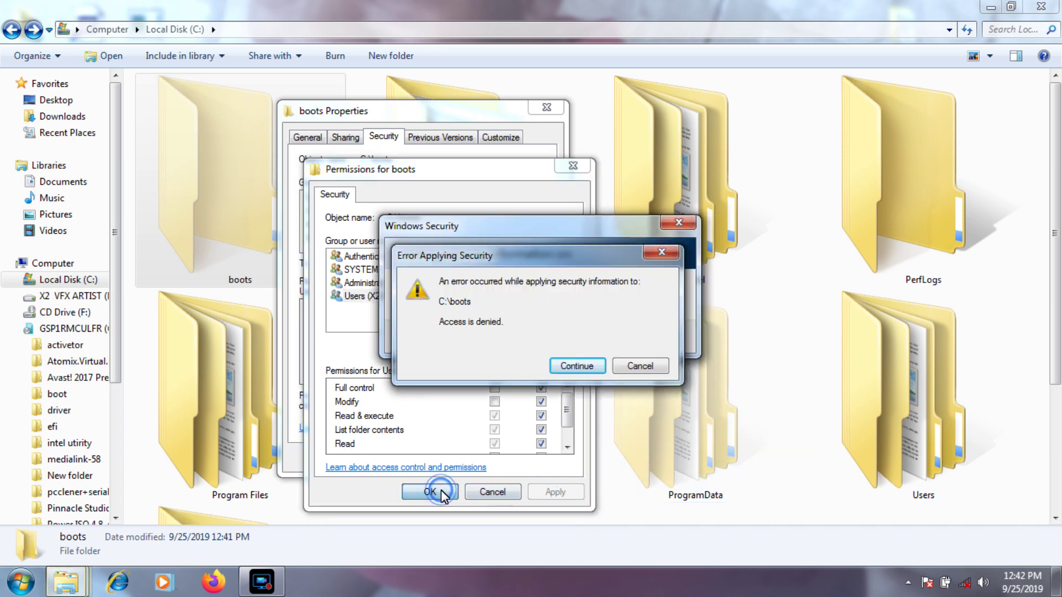
left_click(596, 364)
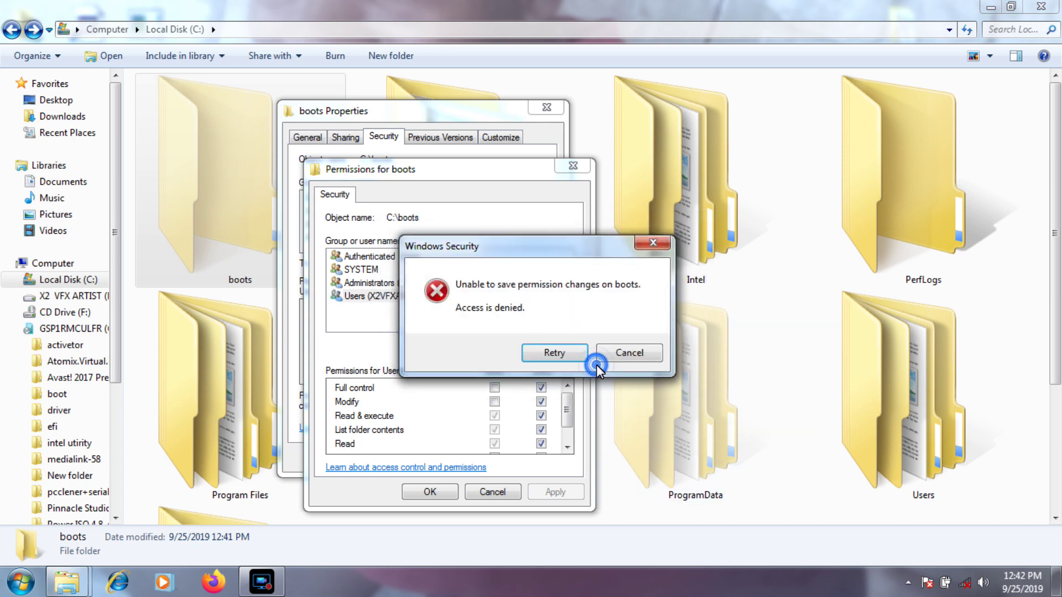
left_click(581, 357)
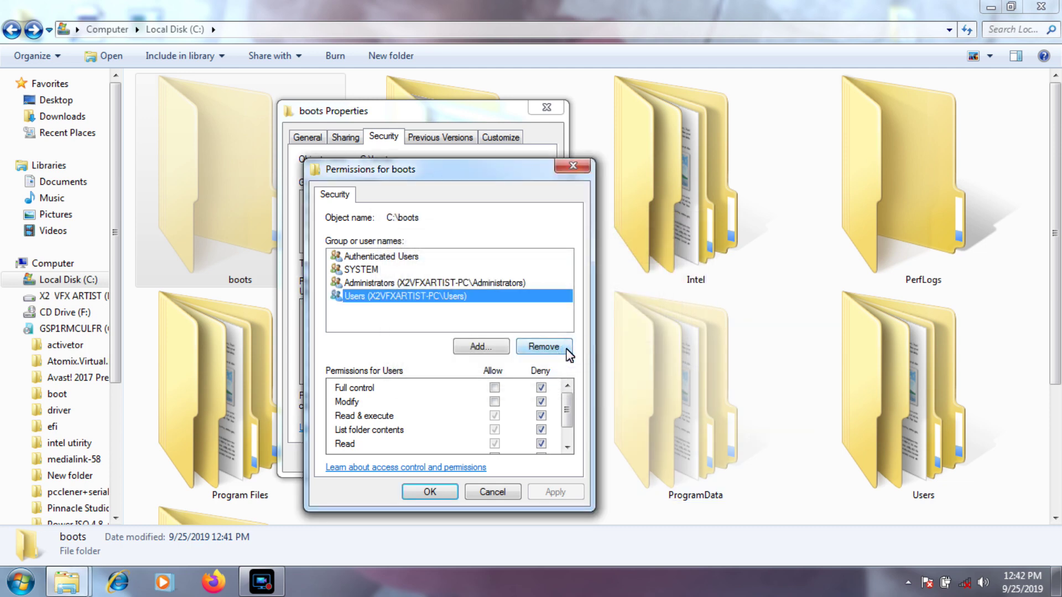
Try again to apply the denied permissions to the boots folder, continuing past the access errors, and leave the permissions editor
left_click_drag(402, 175, 705, 111)
left_click(732, 430)
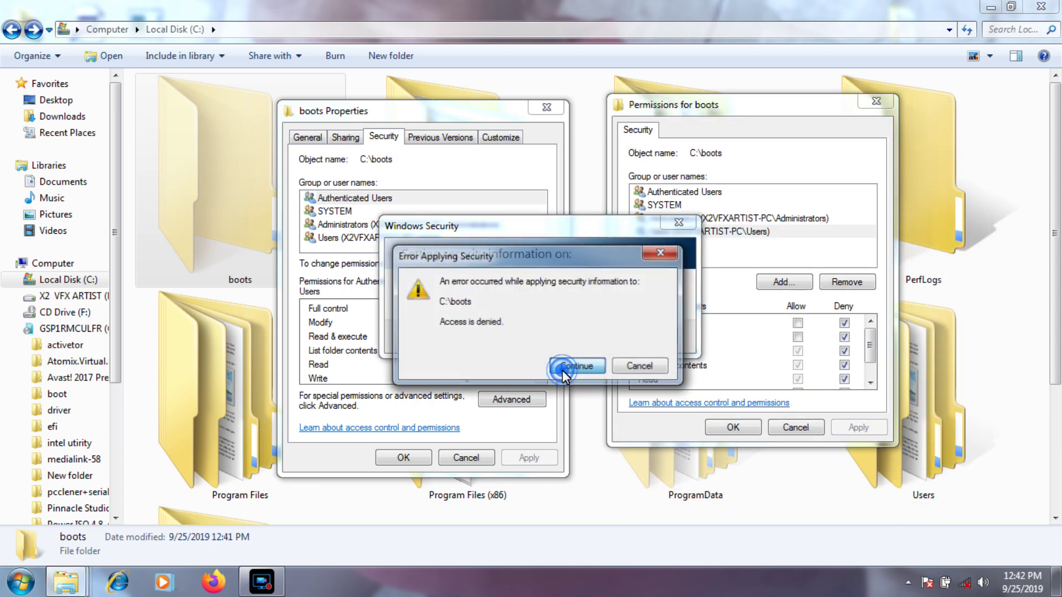
left_click(562, 370)
left_click(549, 357)
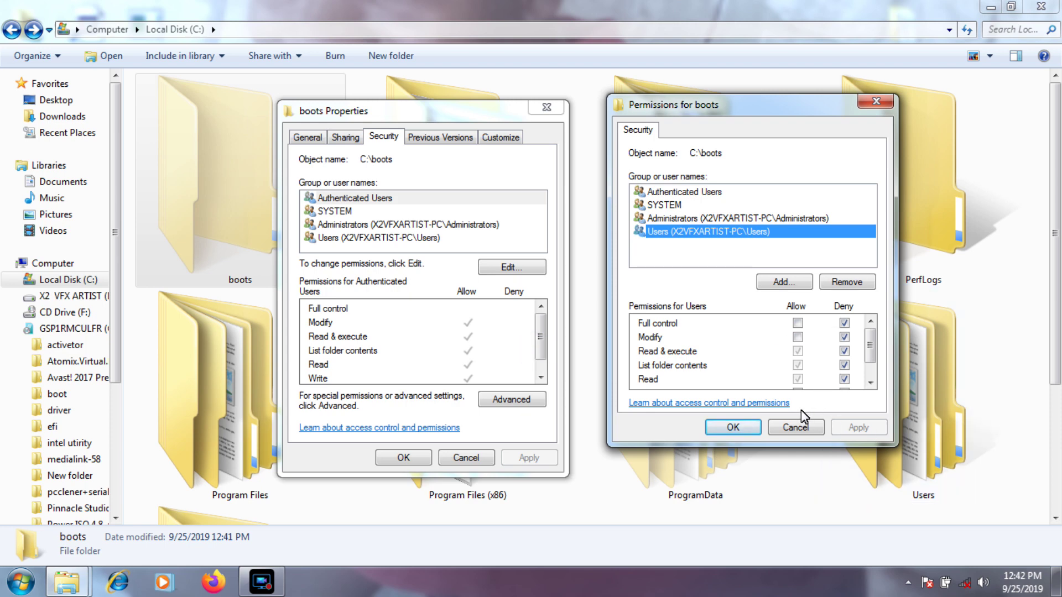
left_click(795, 427)
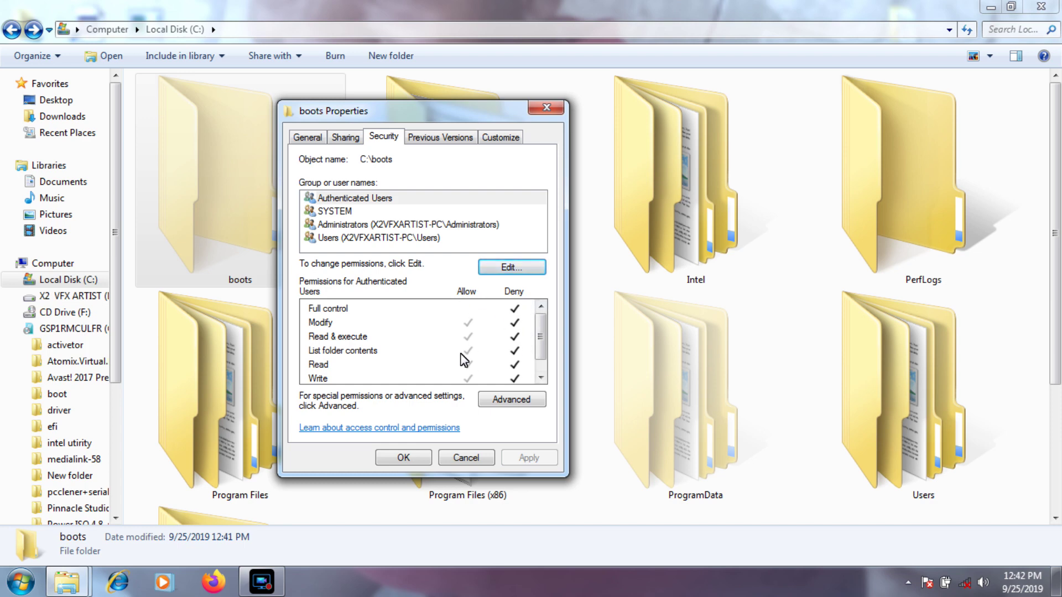
Review the Authenticated Users permissions of the boots folder and accept its properties, continuing past the access error
mouse_move(540, 339)
left_mouse_down()
mouse_move(540, 348)
mouse_move(540, 339)
left_mouse_up()
left_click(400, 458)
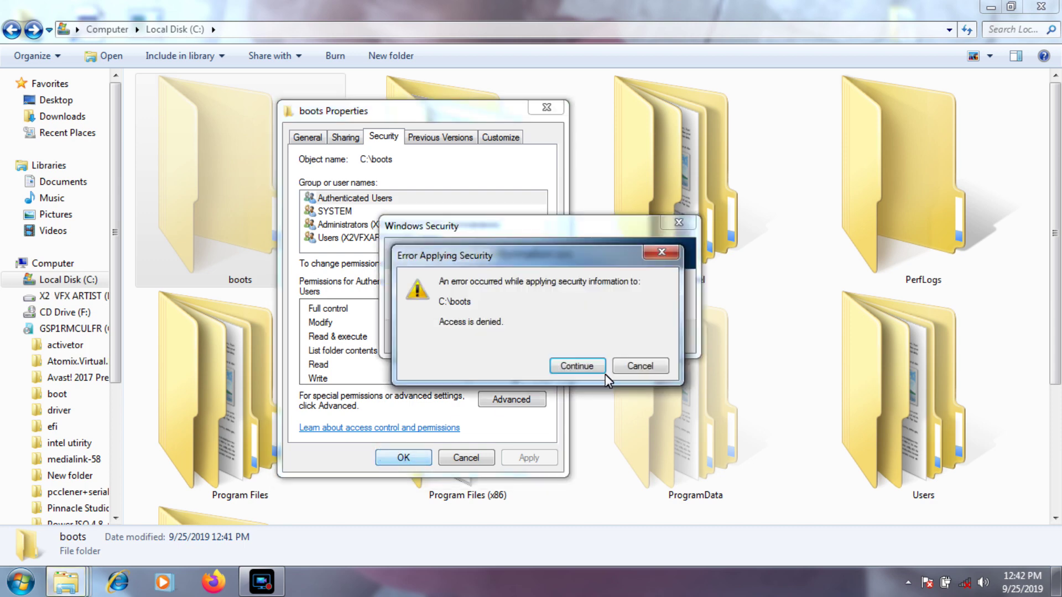
left_click(579, 365)
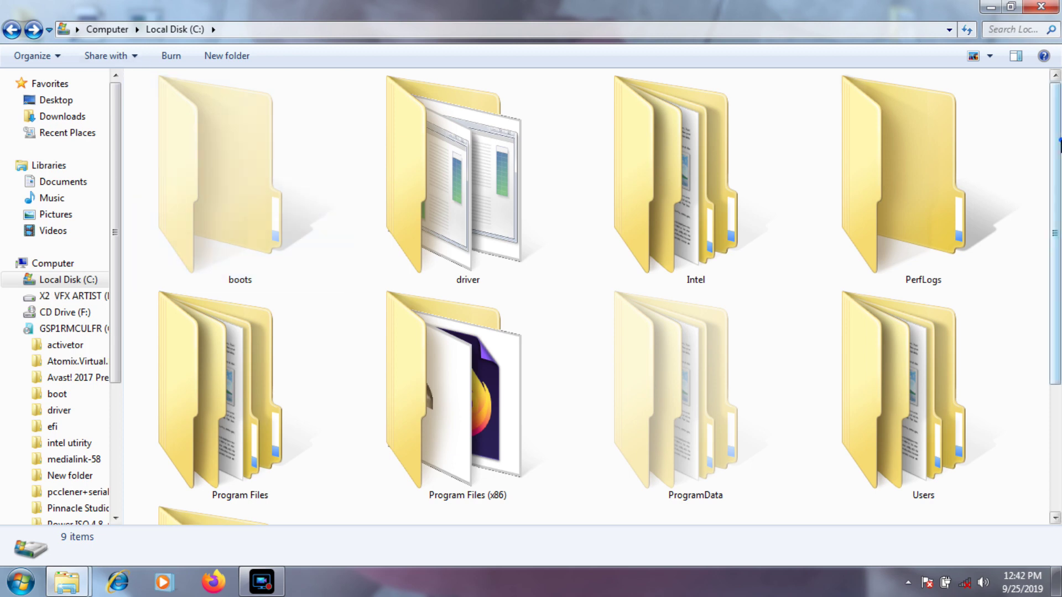
Try to move the driver folder into the boots folder, retry once, and cancel the move
scroll(1056, 141, "down", 3)
left_click(1055, 141)
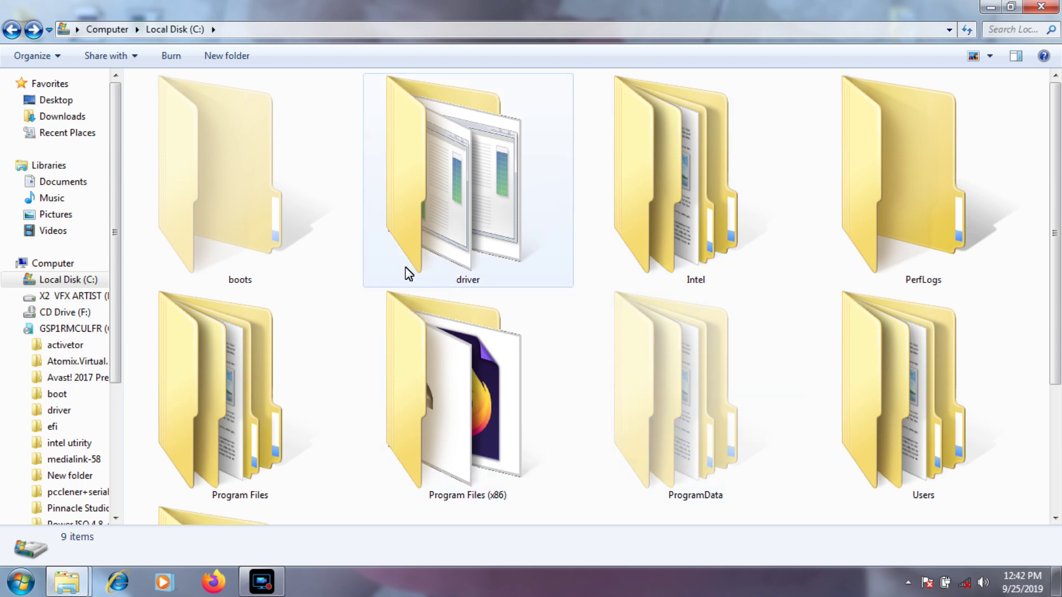
left_click(257, 210)
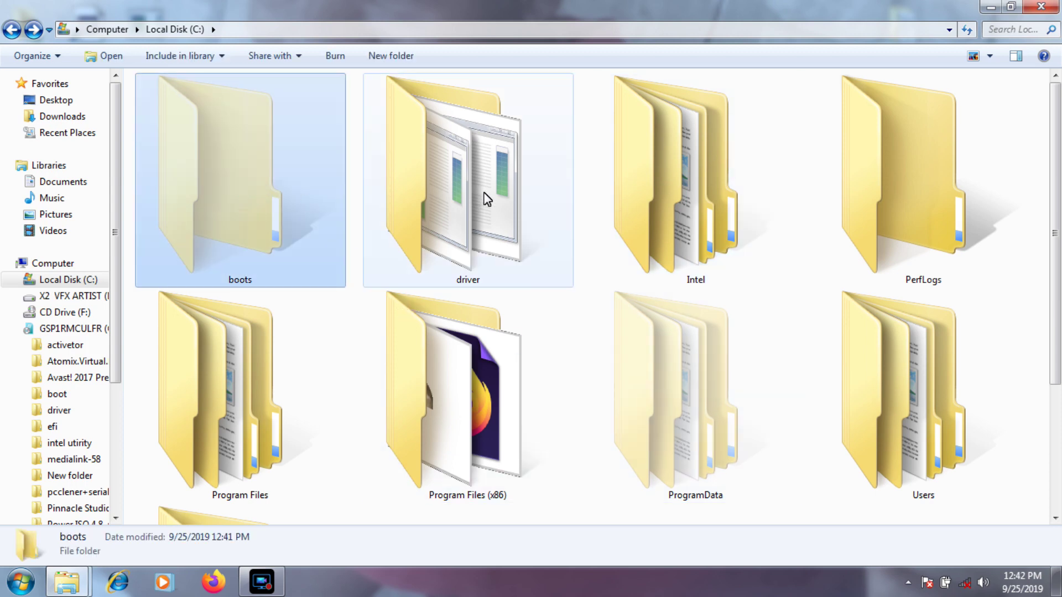
left_click_drag(517, 230, 368, 209)
left_click_drag(462, 211, 540, 220)
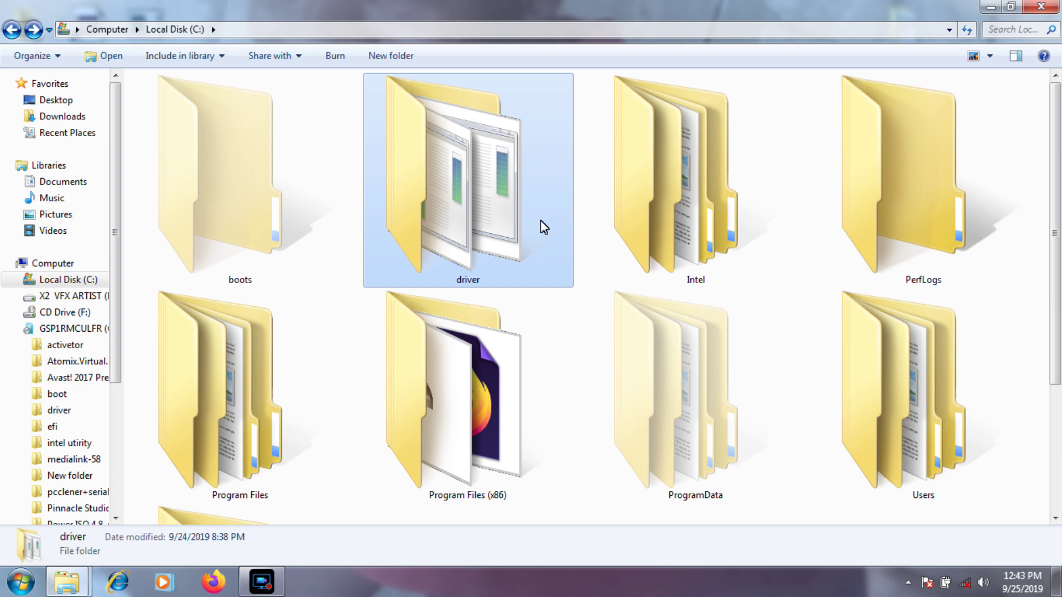
left_click_drag(496, 220, 251, 194)
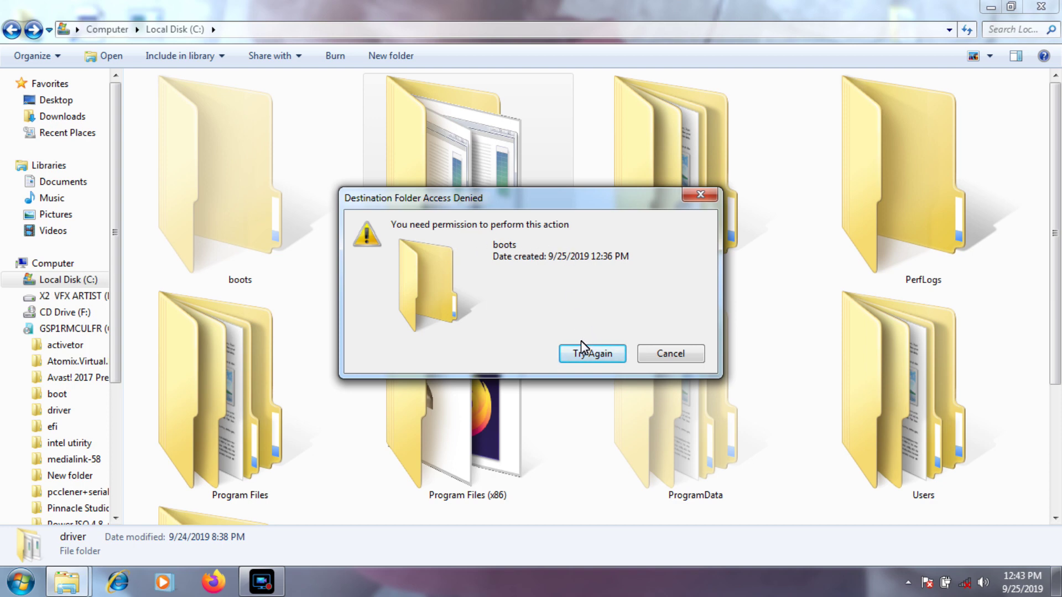
left_click(577, 359)
left_click(687, 359)
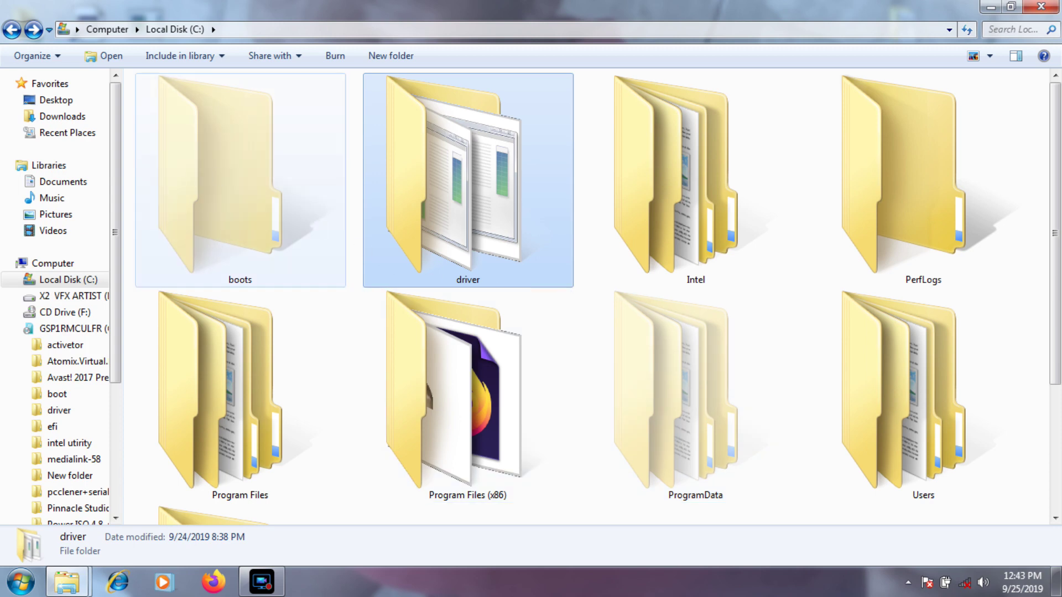
Run the intel utirity application from the intel utirity folder on drive G: and return to Local Disk (C:)
left_click(69, 443)
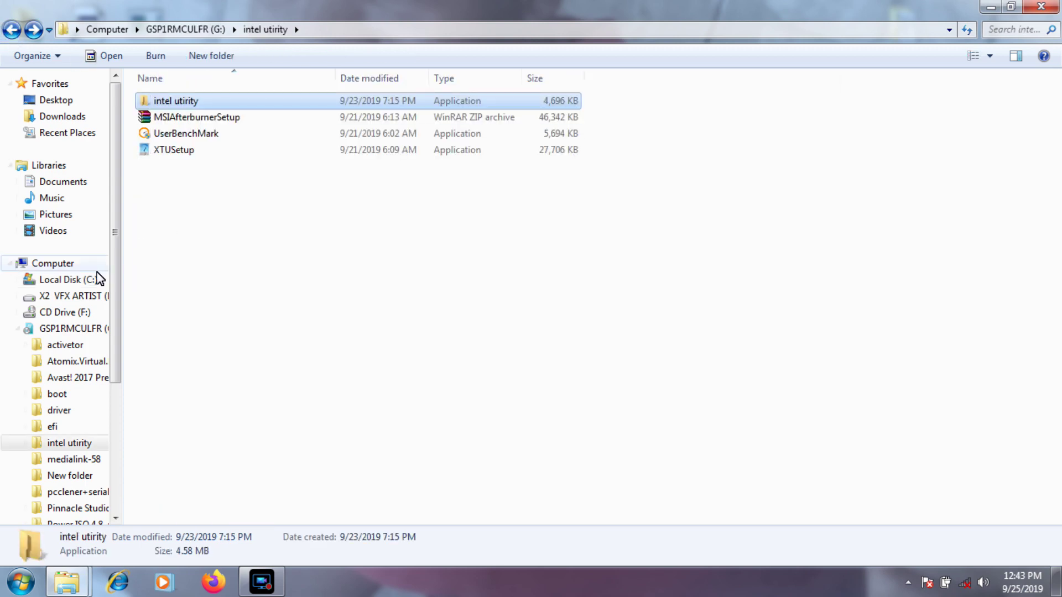
left_click(56, 263)
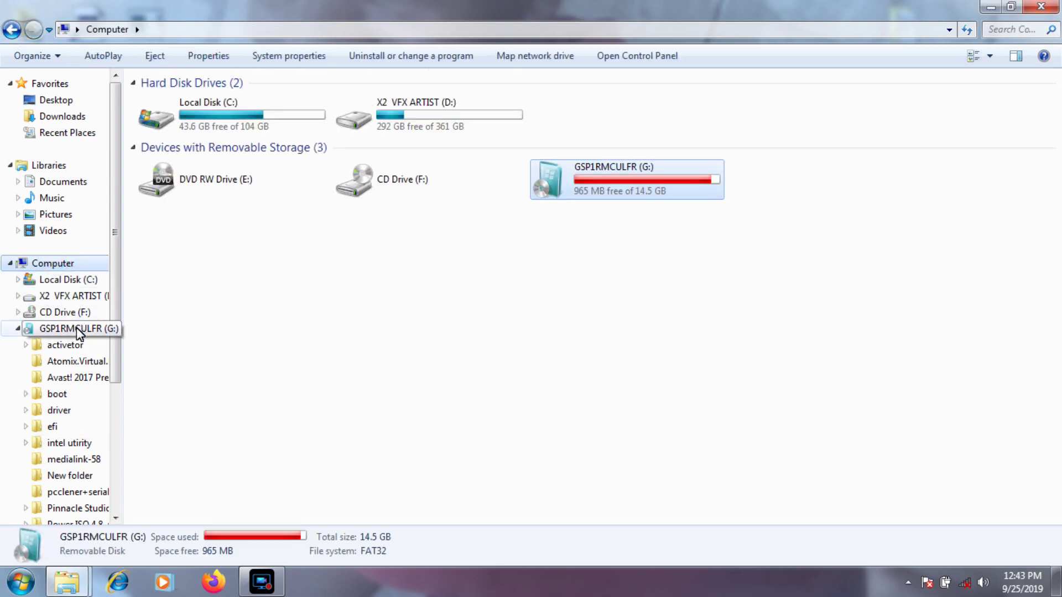
double_click(608, 177)
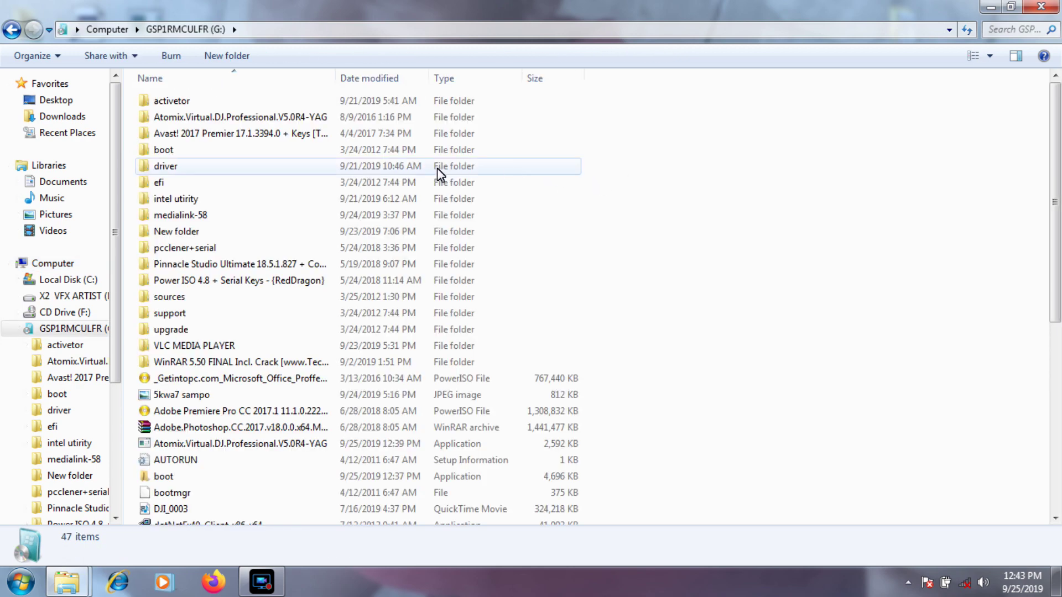
double_click(198, 203)
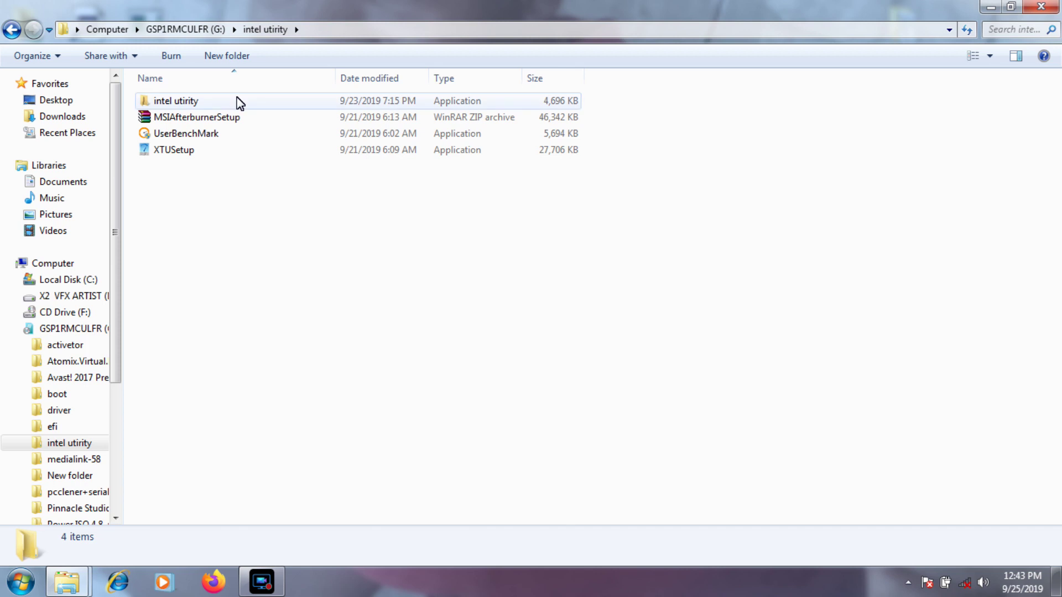
double_click(237, 101)
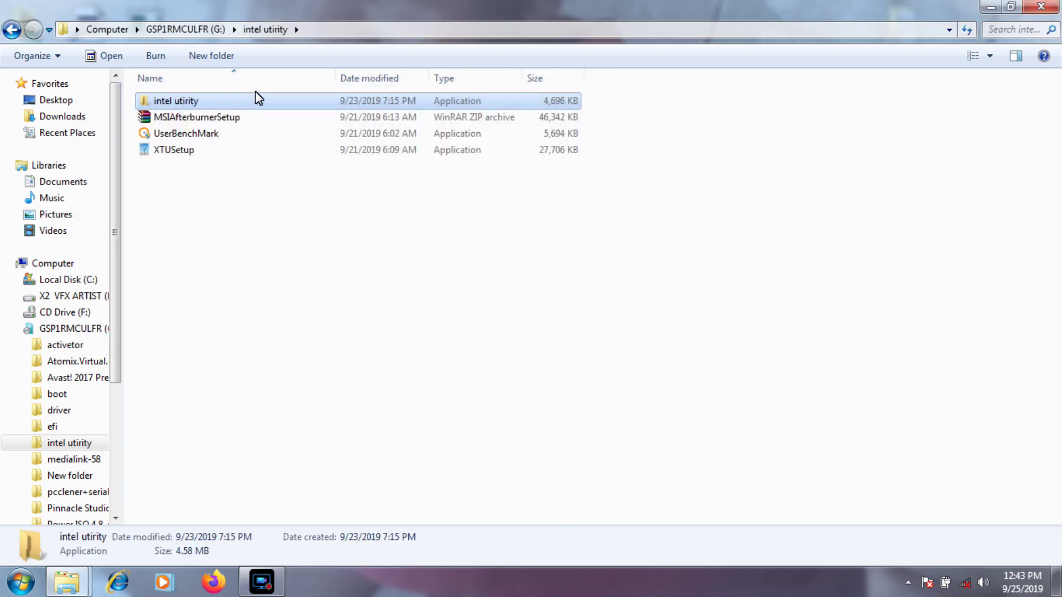
left_click(13, 29)
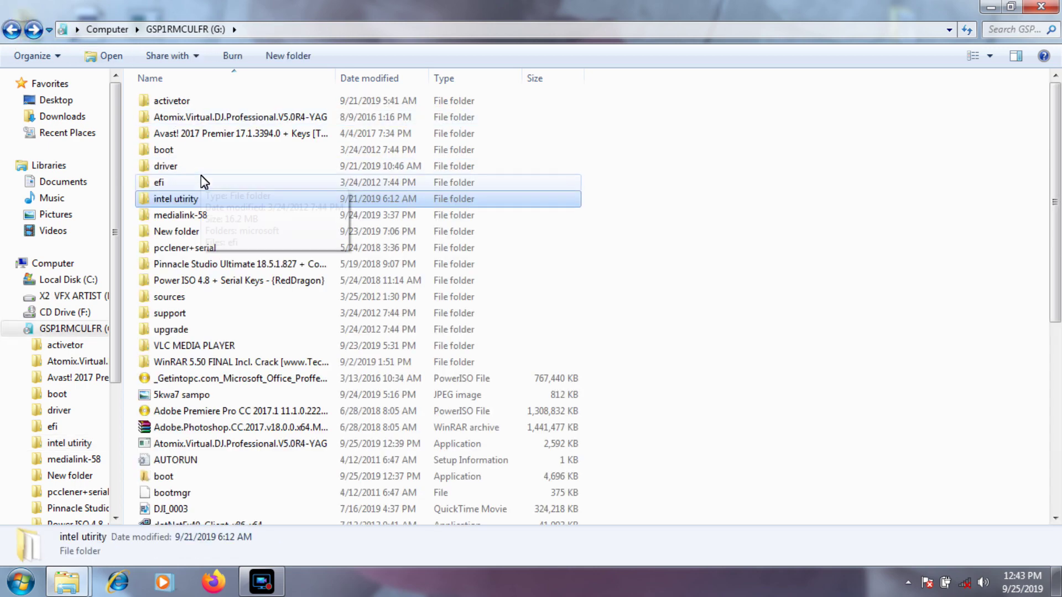
left_click(80, 280)
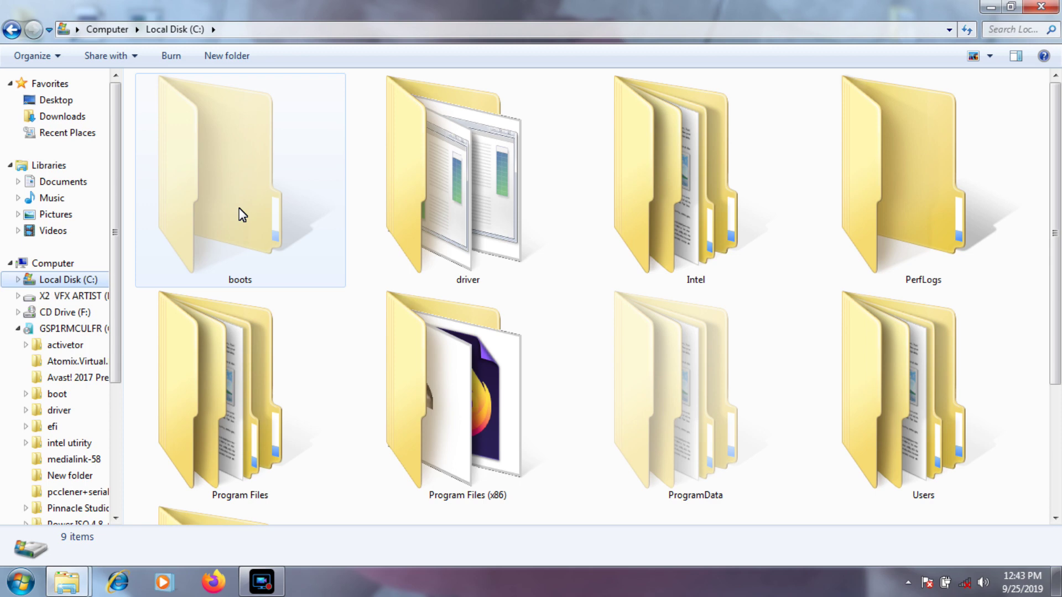
Check the running processes in Windows Task Manager for the syswin process, enlarging the window to see more entries, and close it
key("ctrl+shift+Escape")
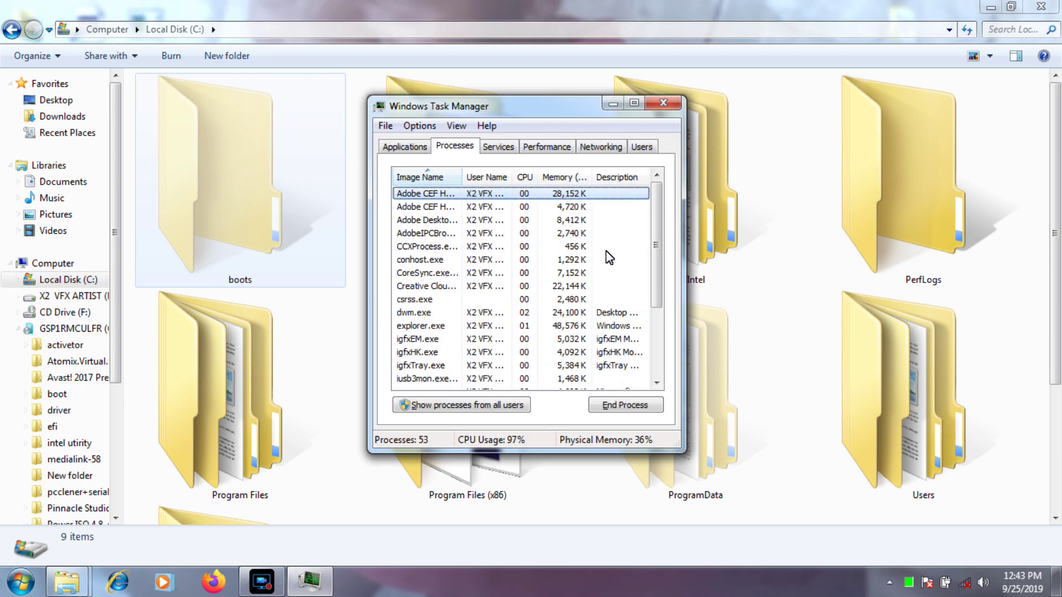
left_click_drag(659, 253, 675, 360)
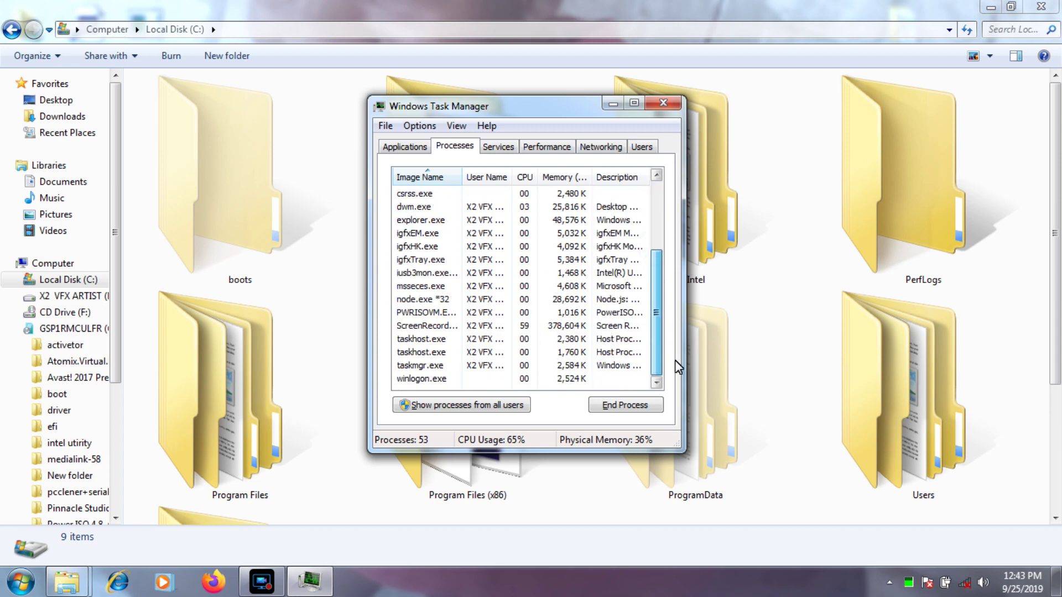
left_click(638, 351)
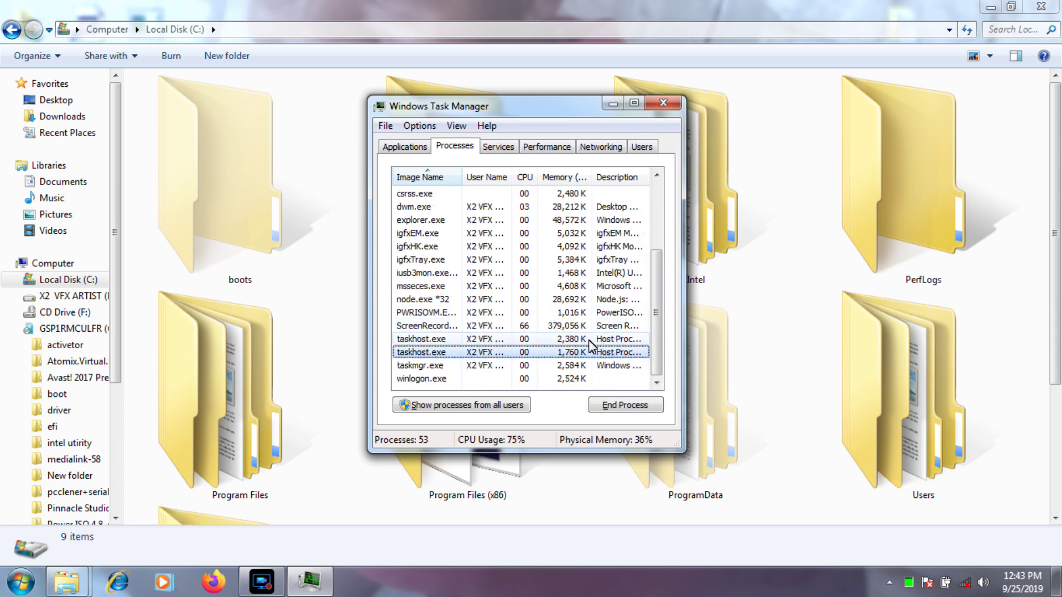
left_click_drag(571, 453, 593, 515)
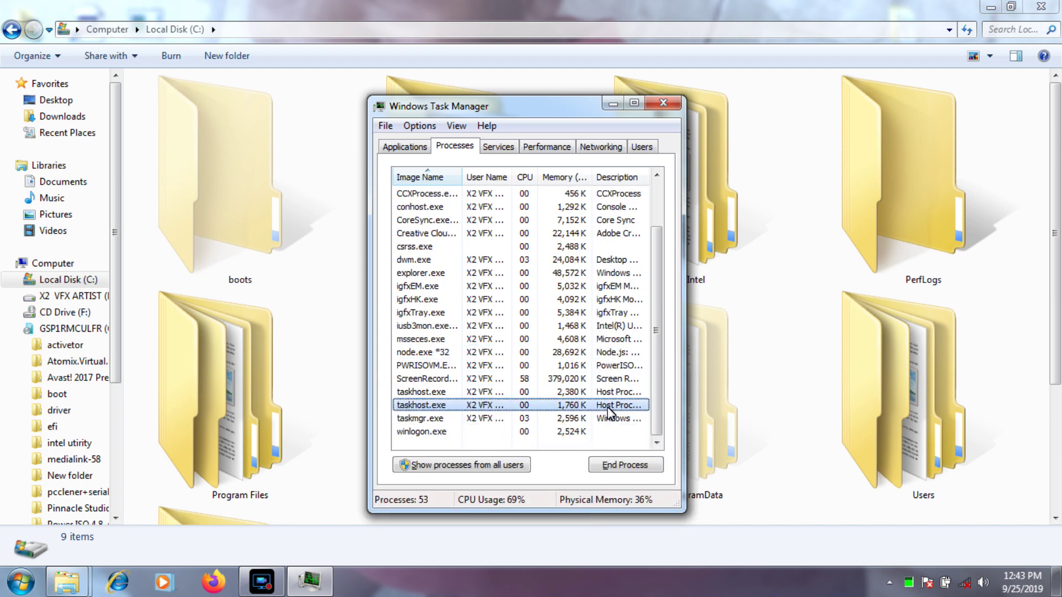
scroll(659, 387, "up", 1)
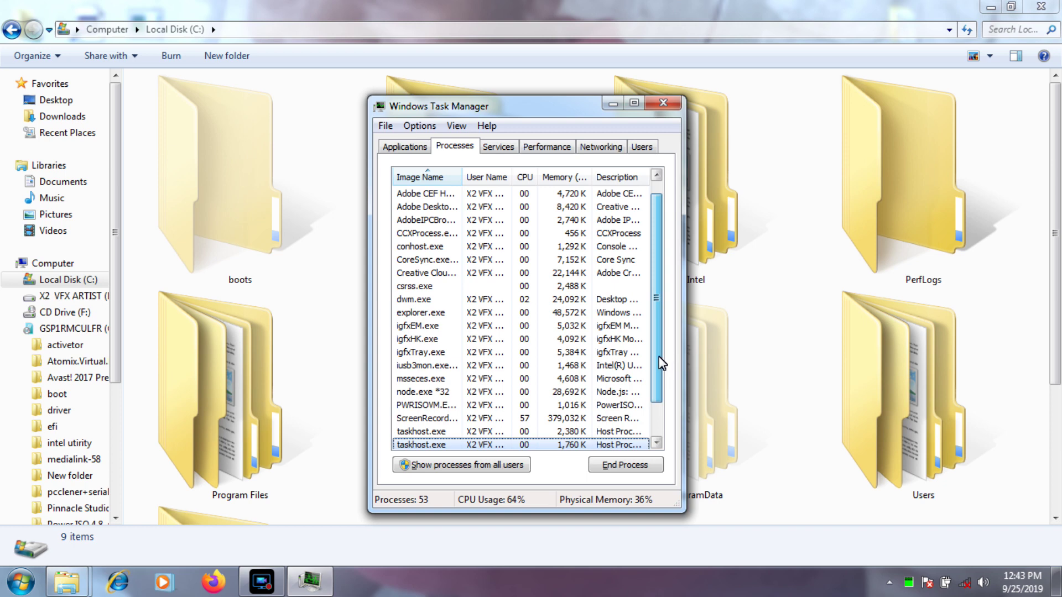
scroll(659, 387, "down", 1)
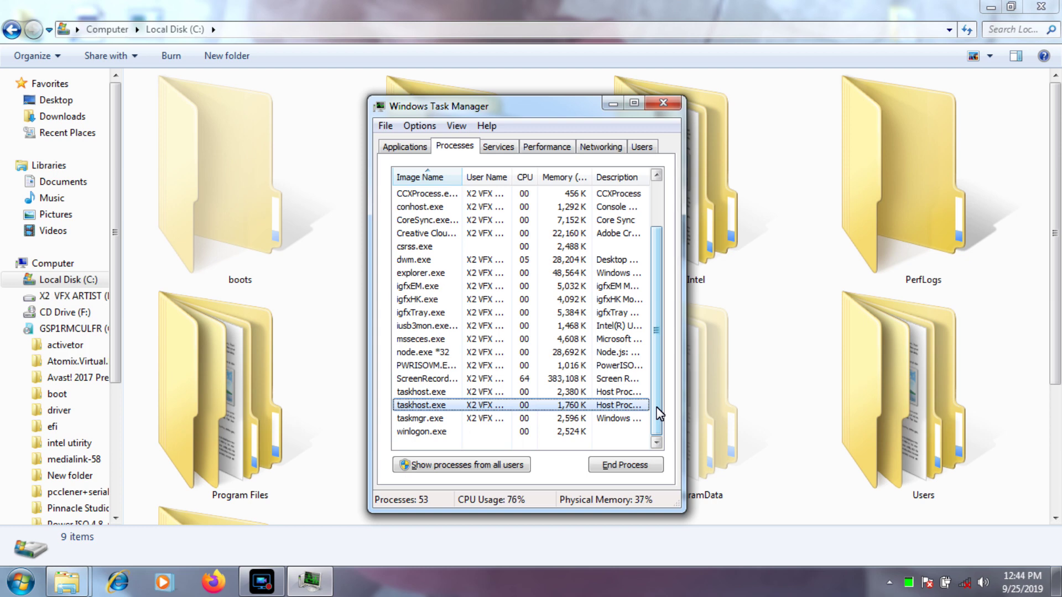
left_click(663, 103)
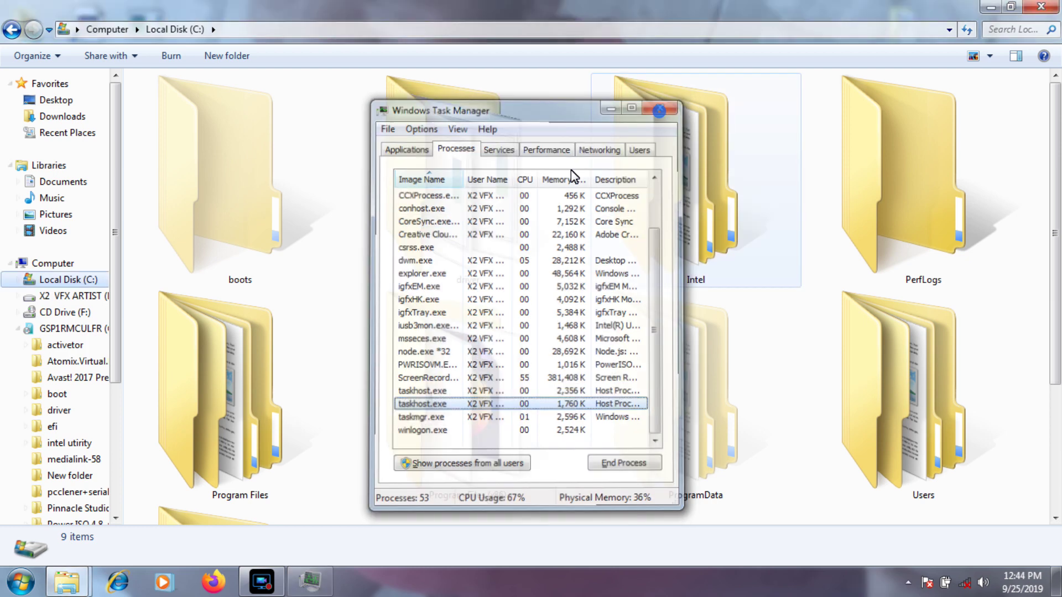
left_click(262, 581)
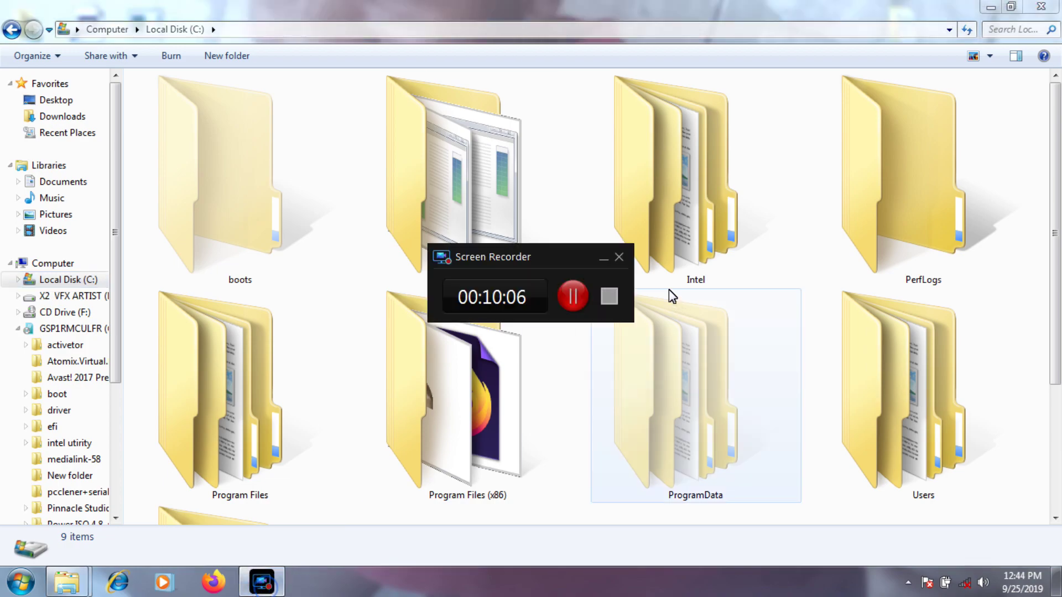